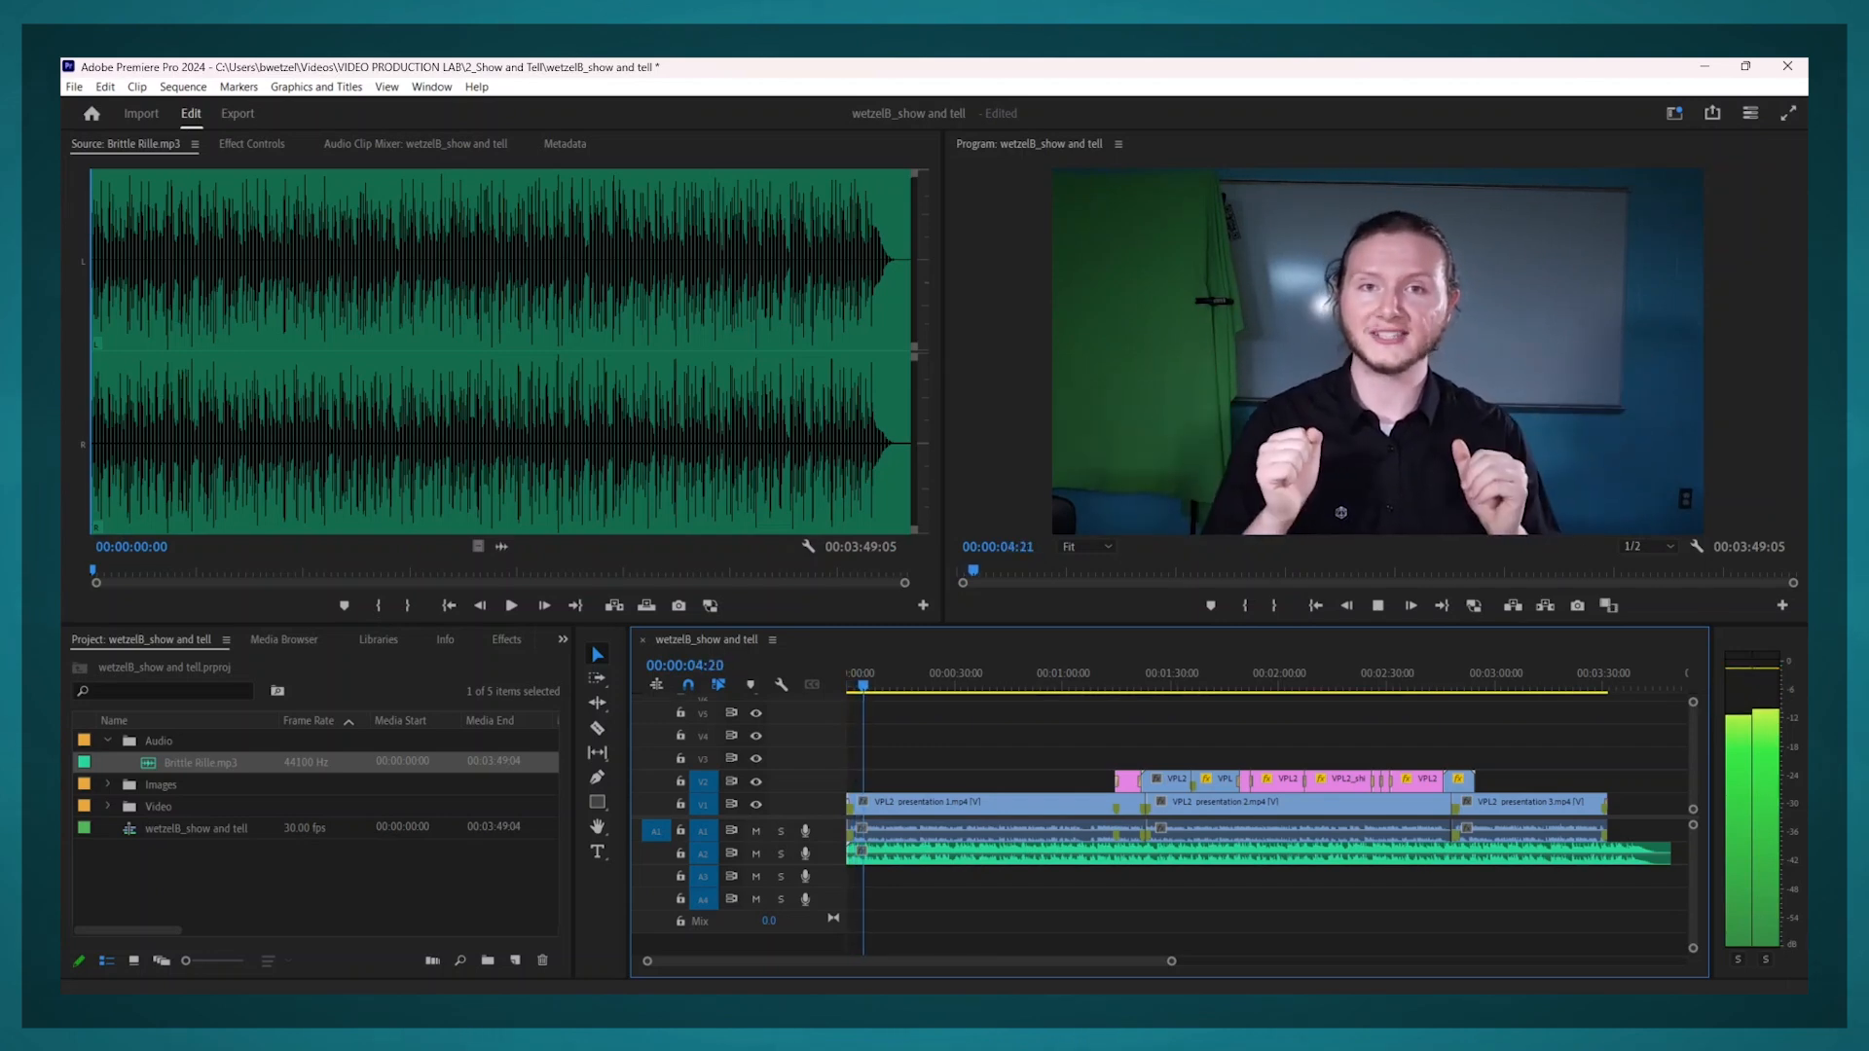
Set the volume level of the Brittle Rille.mp3 clip on track A2 to -12 dB and preview the mix from the start.
key(space)
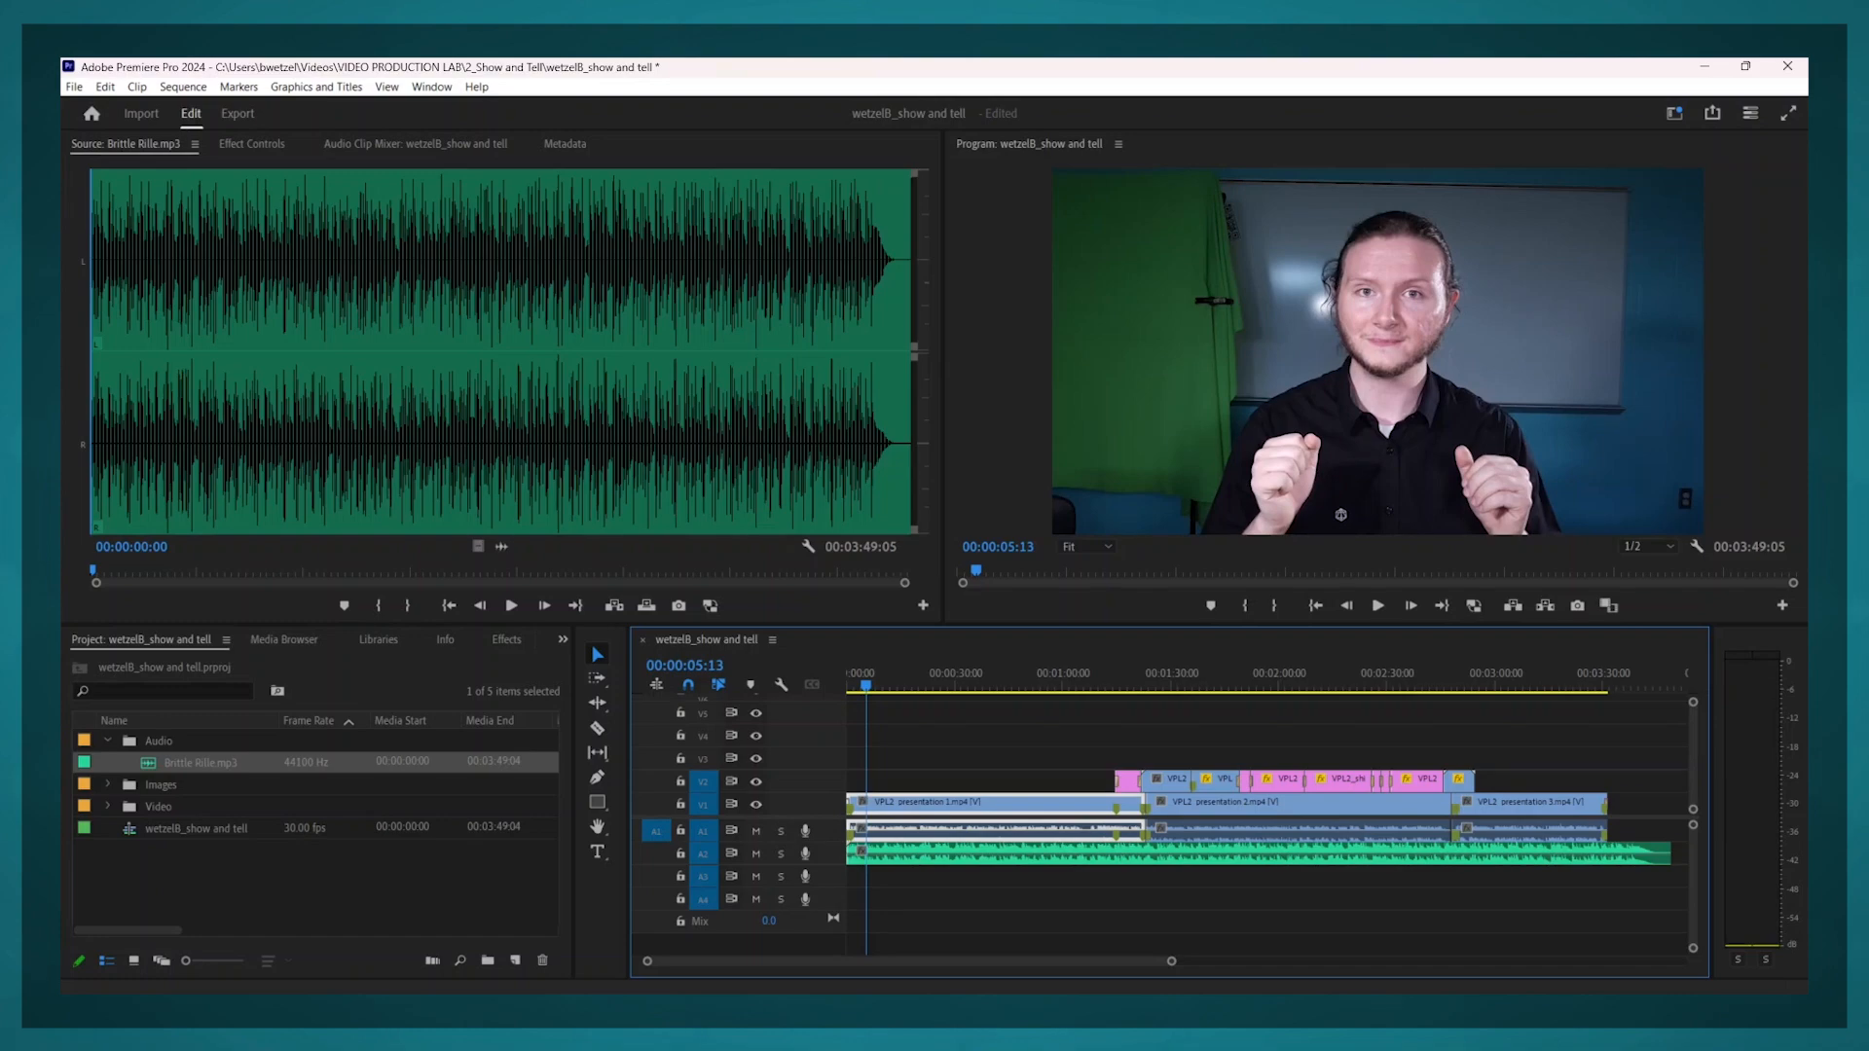
click(1107, 853)
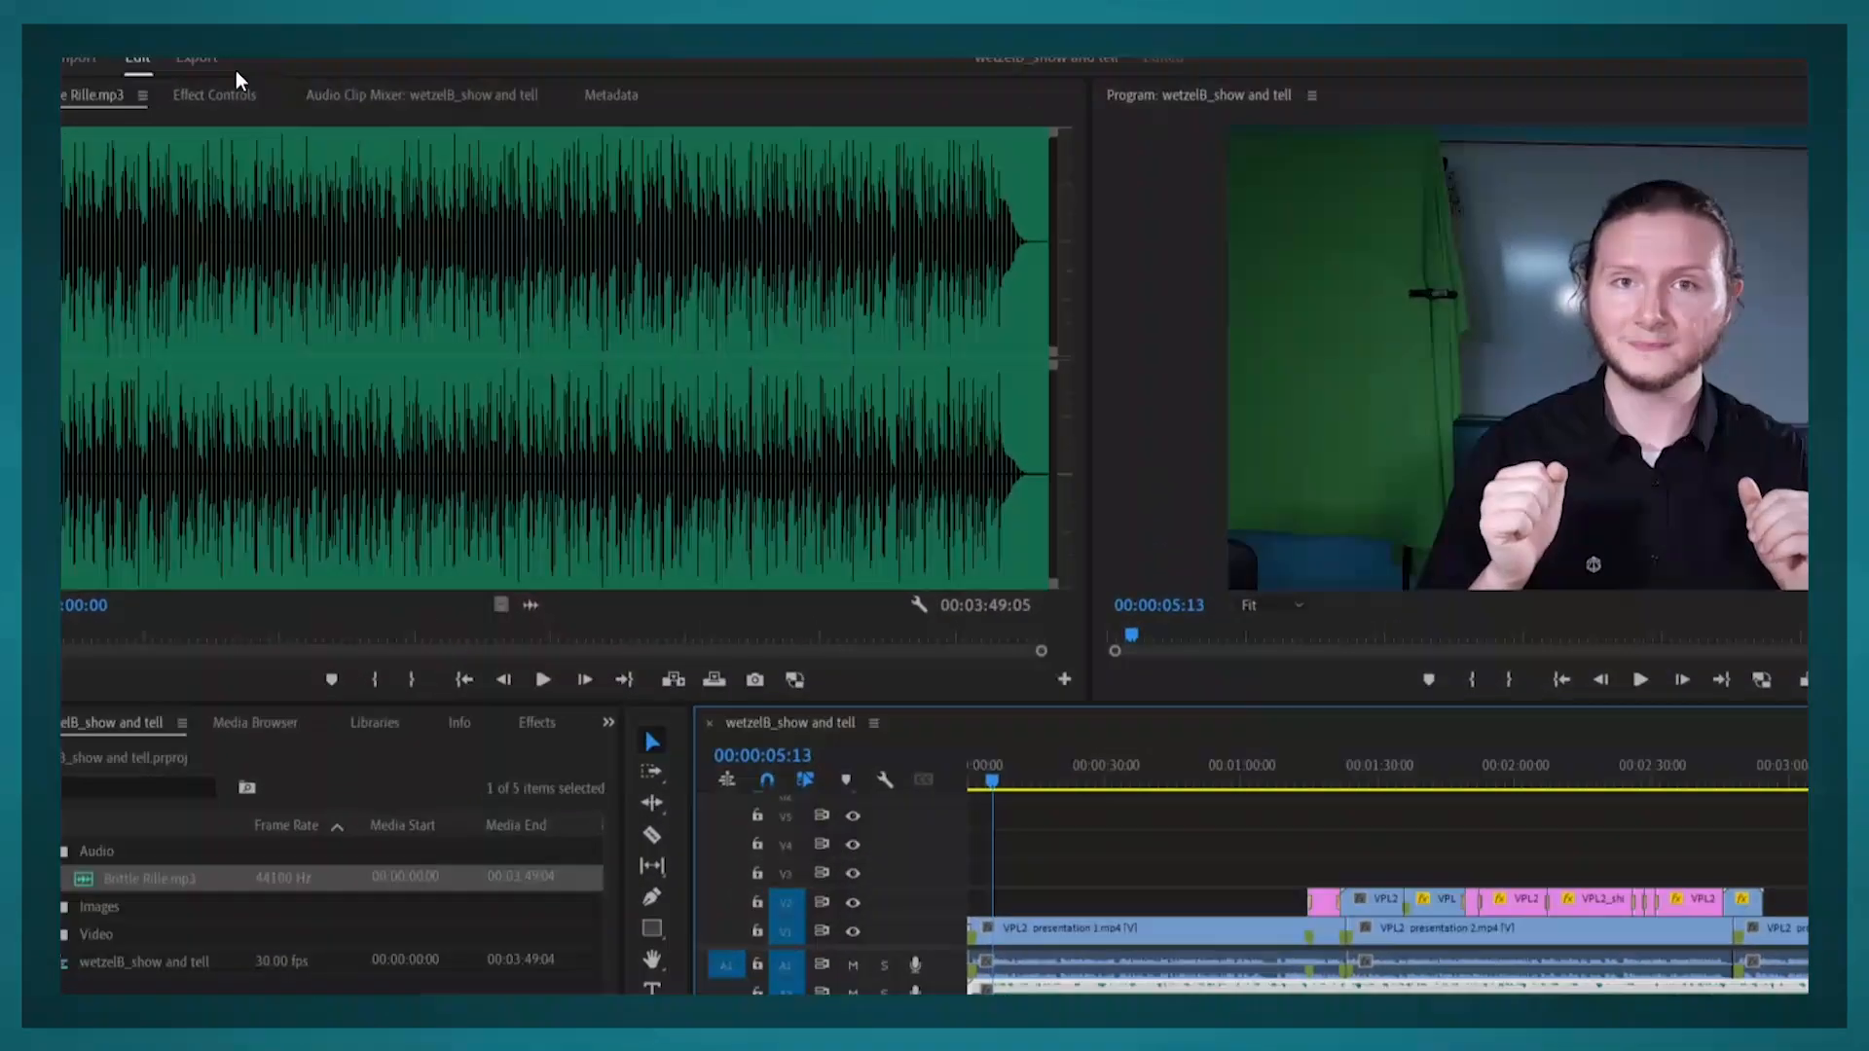
click(219, 95)
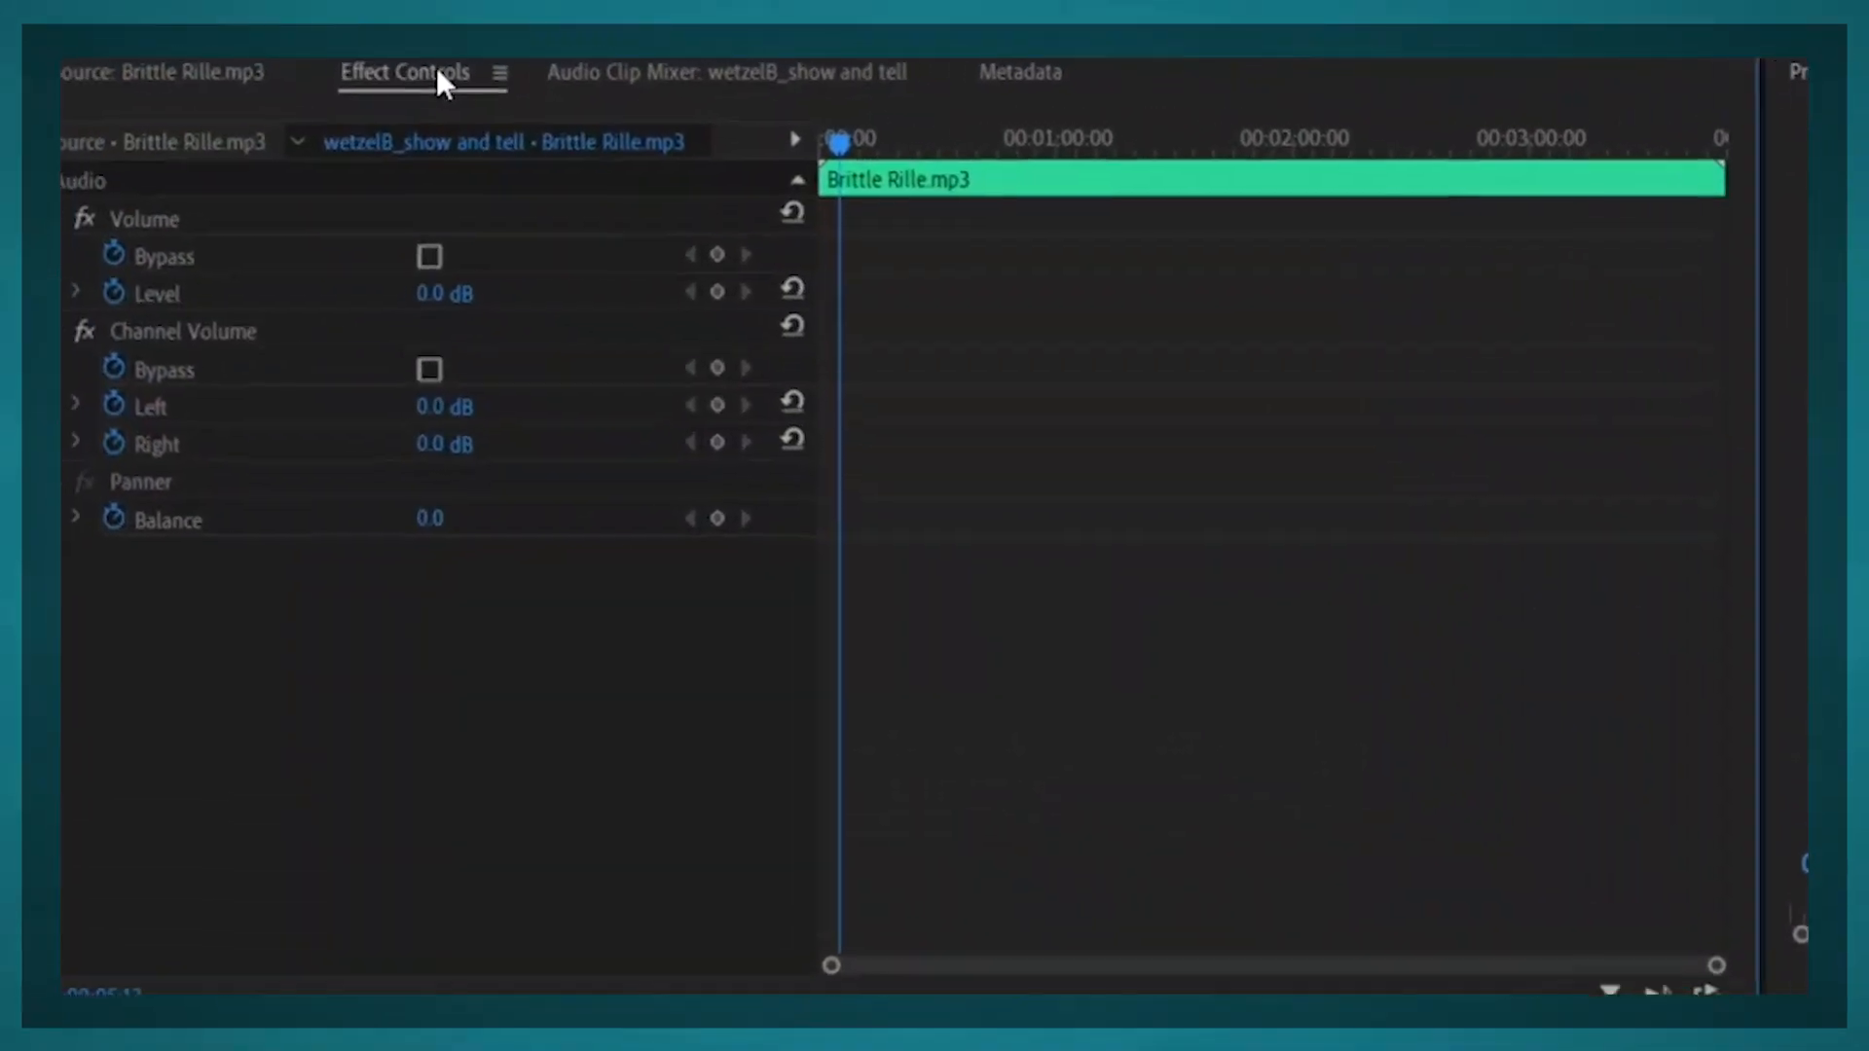
click(486, 310)
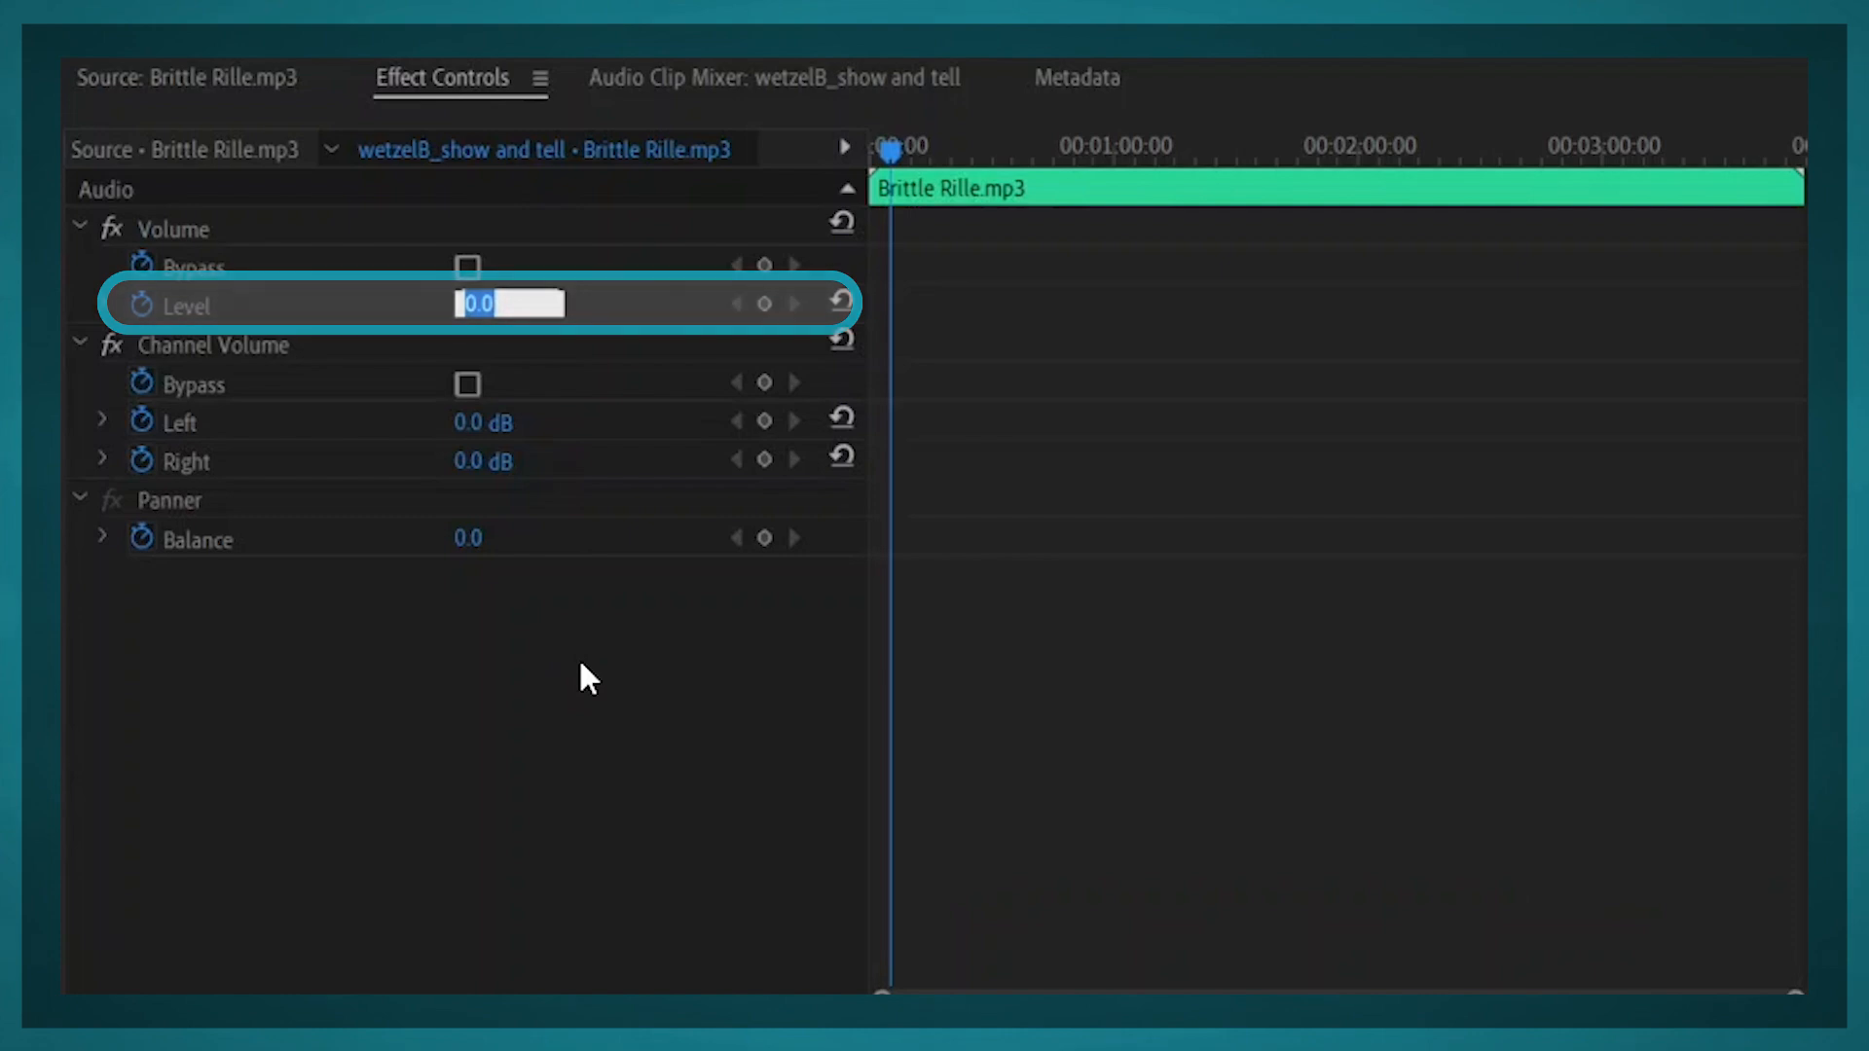
text(-12)
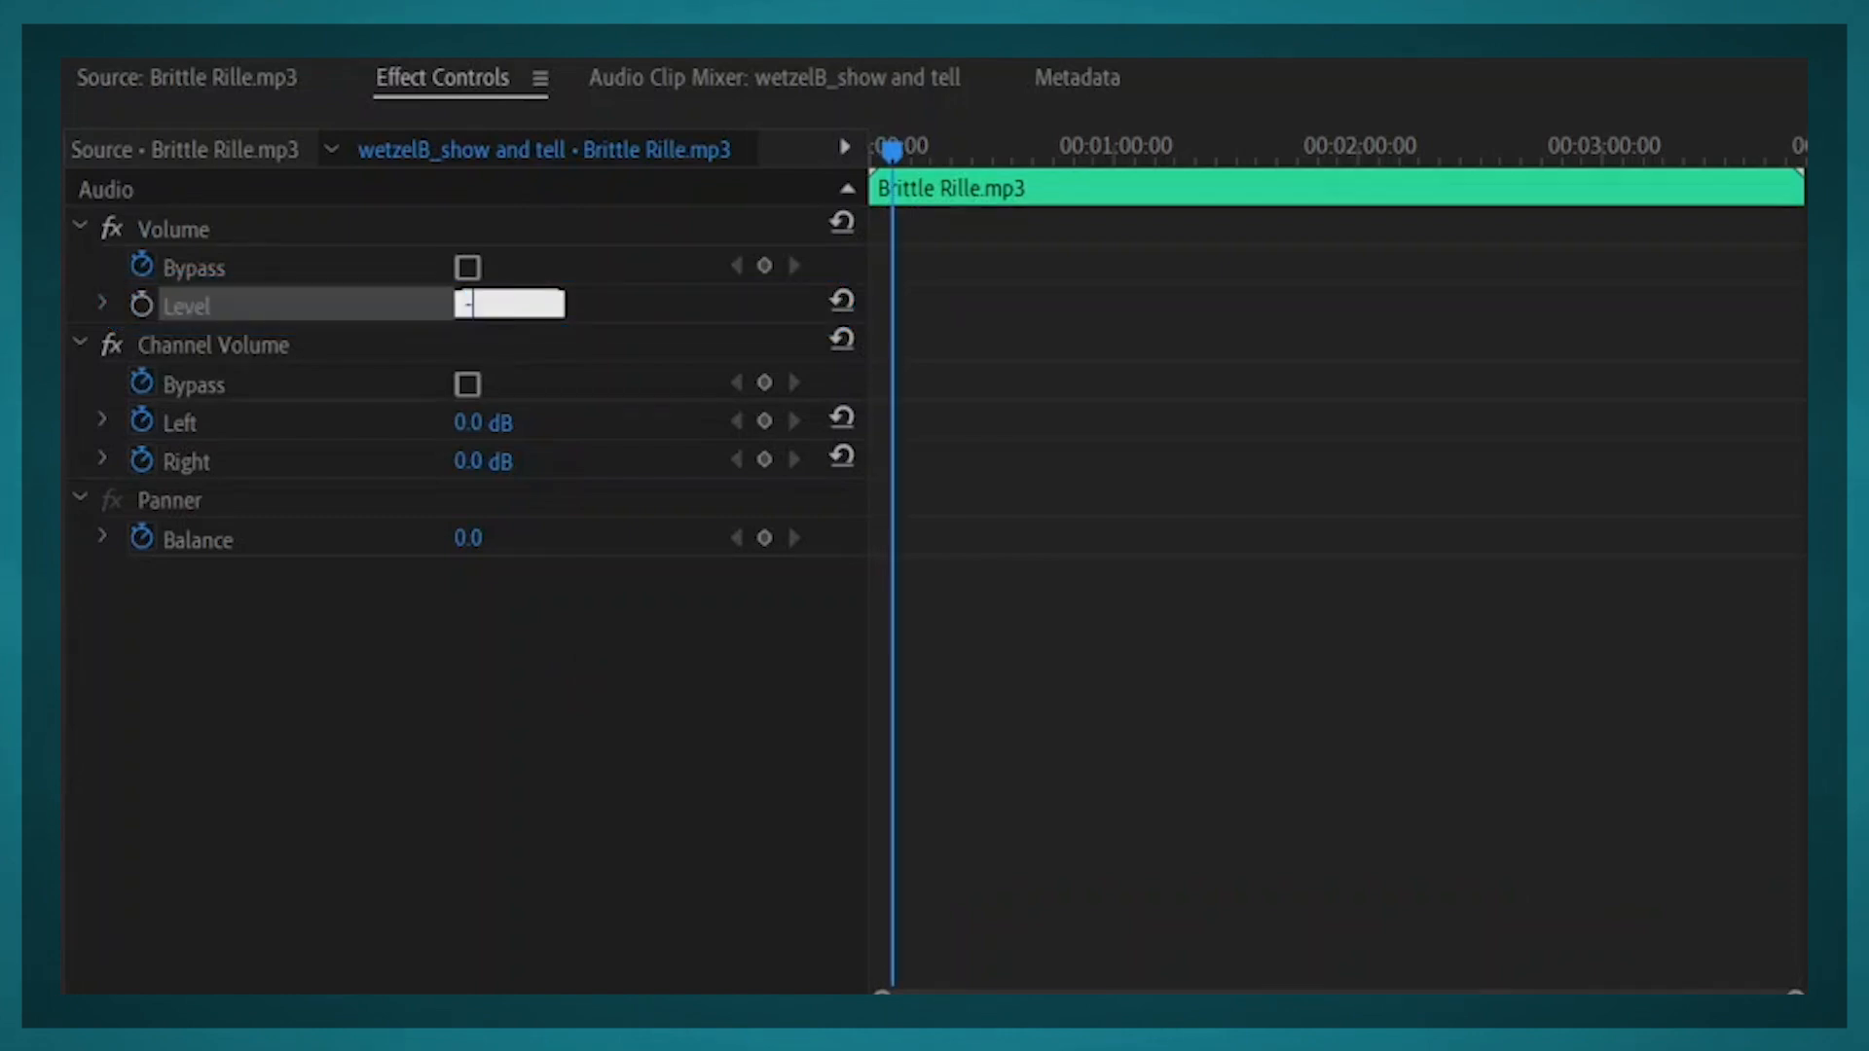
key(Return)
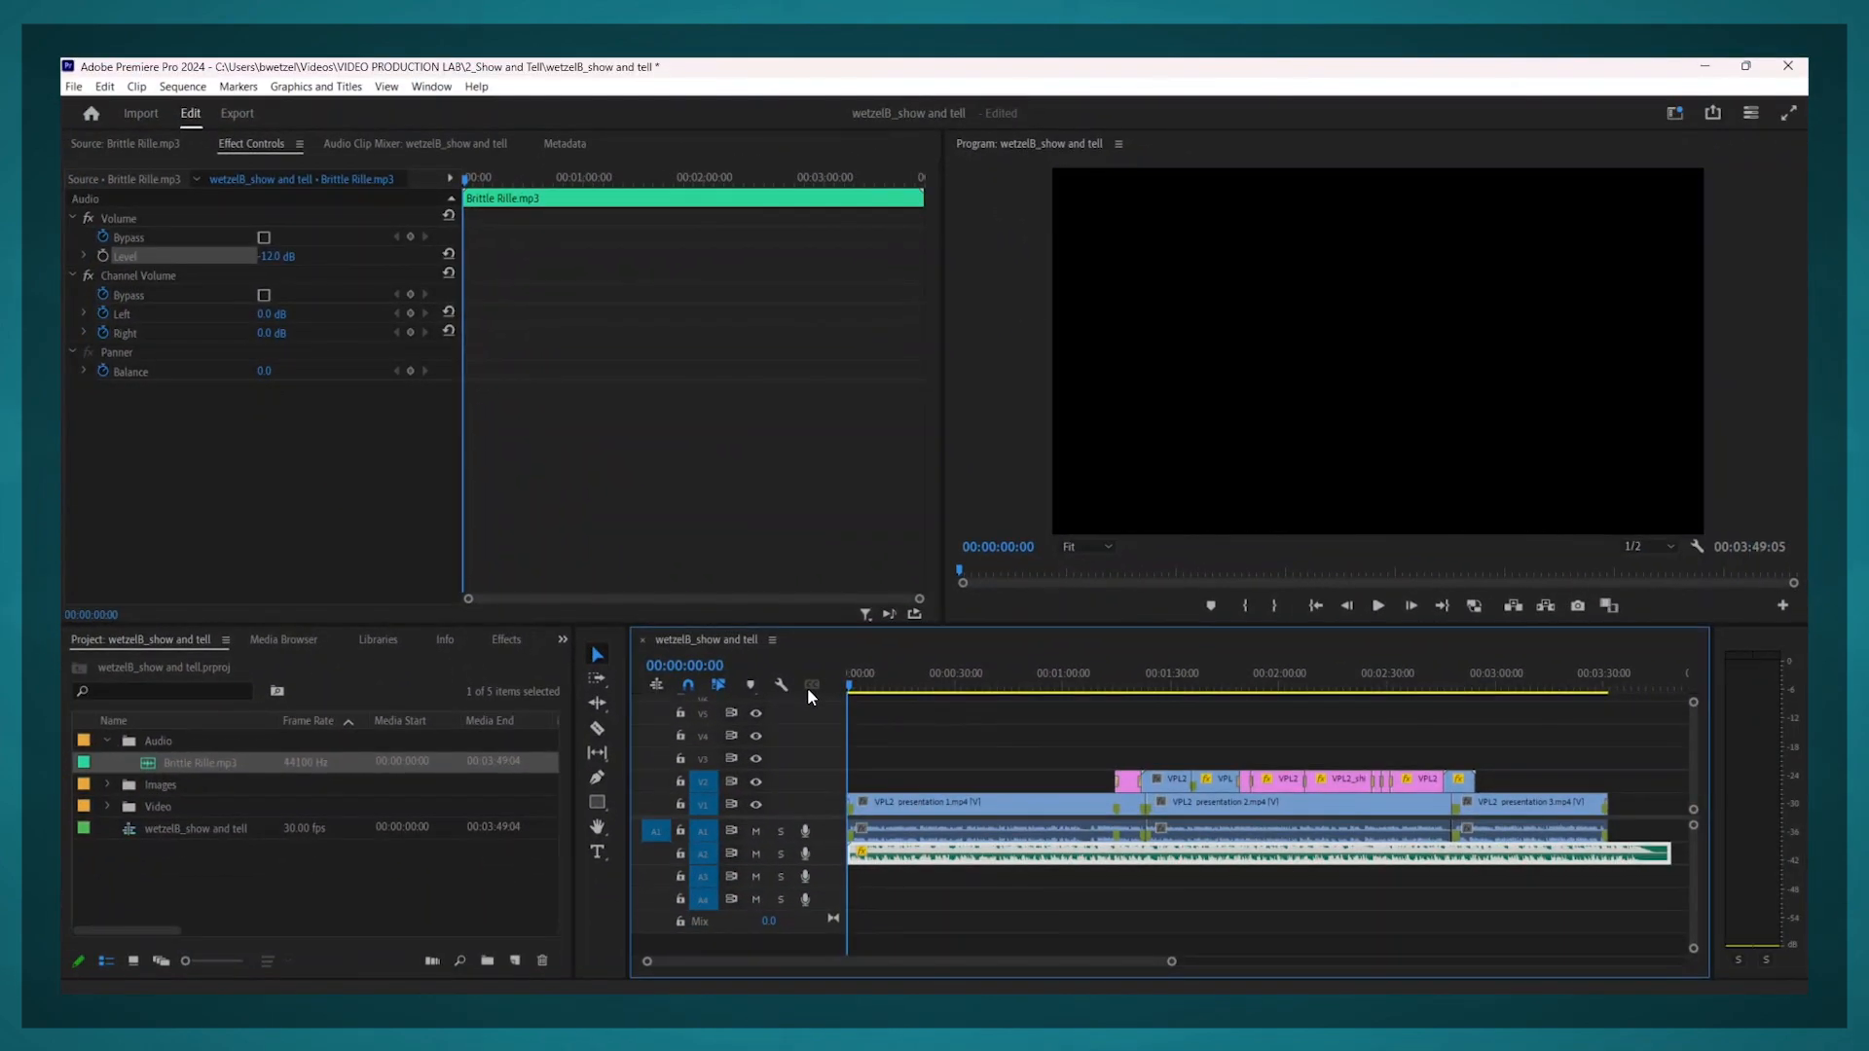
key(space)
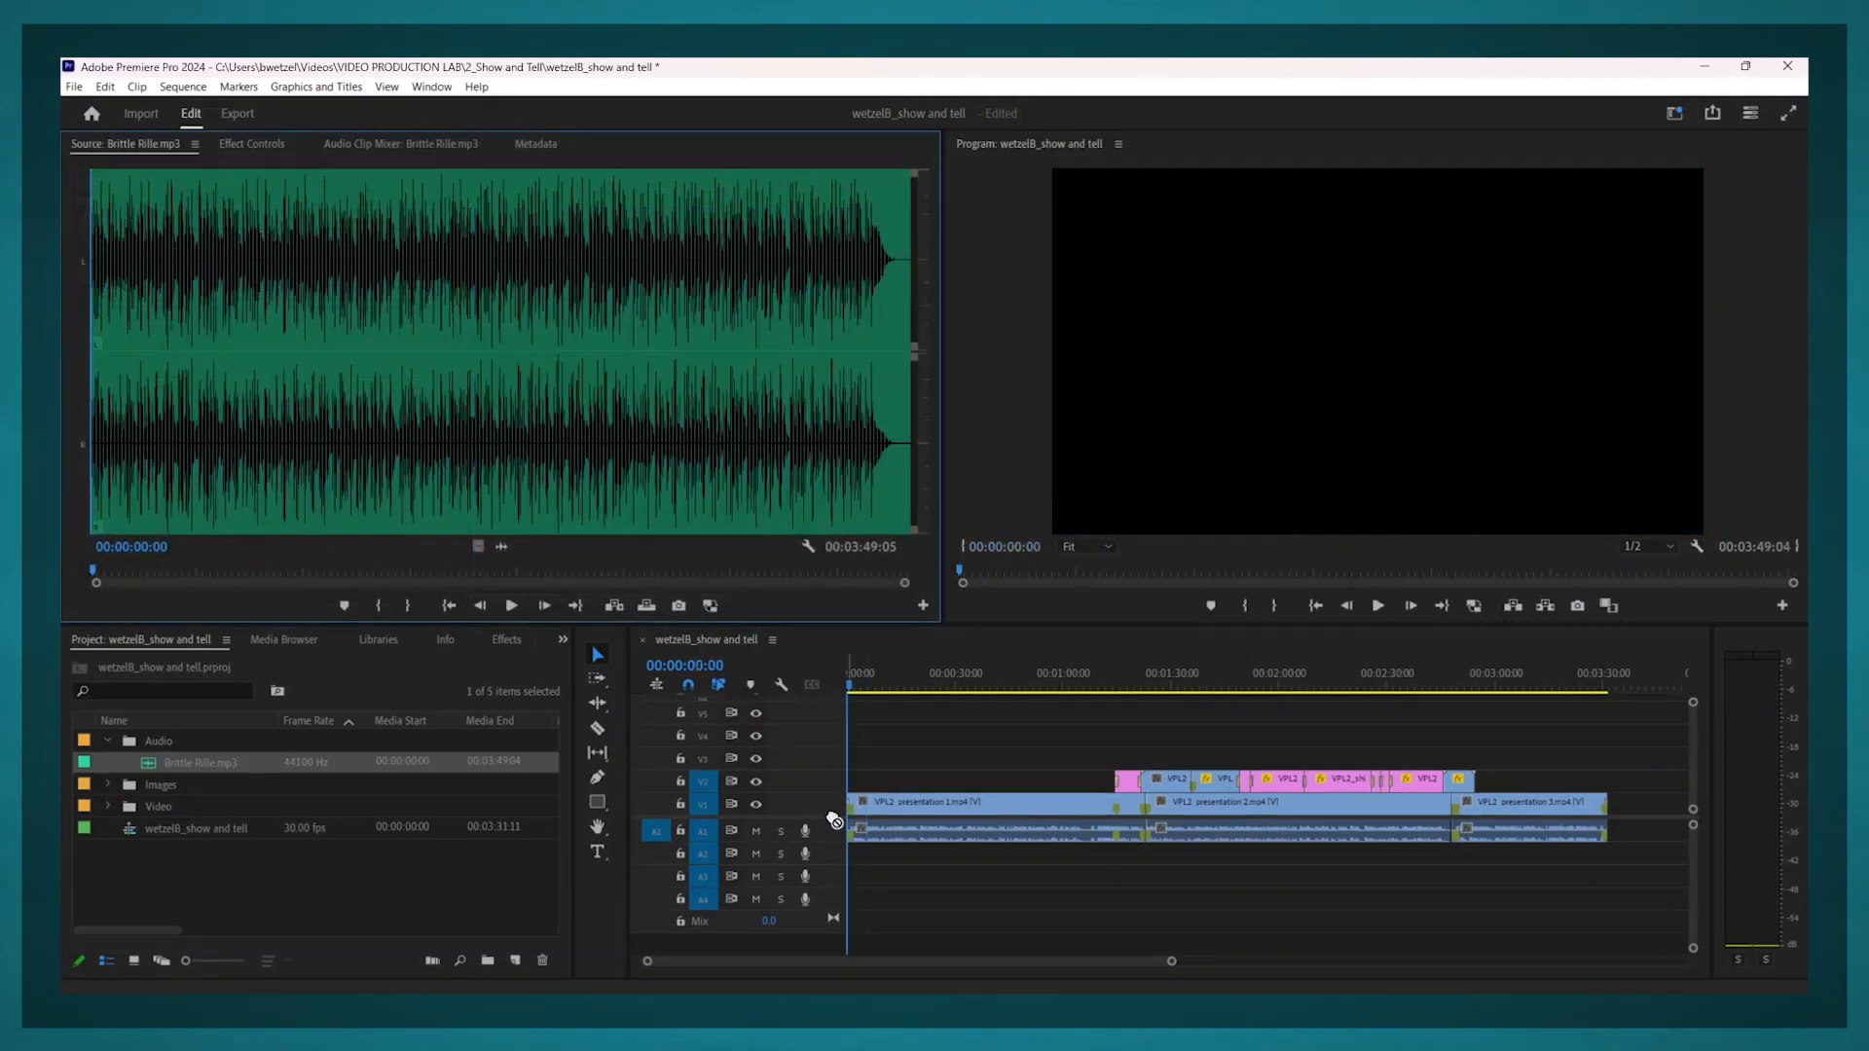
Place Brittle Rille.mp3 on track A2 at the sequence start and adjust its audio gain by -12 dB.
click(897, 899)
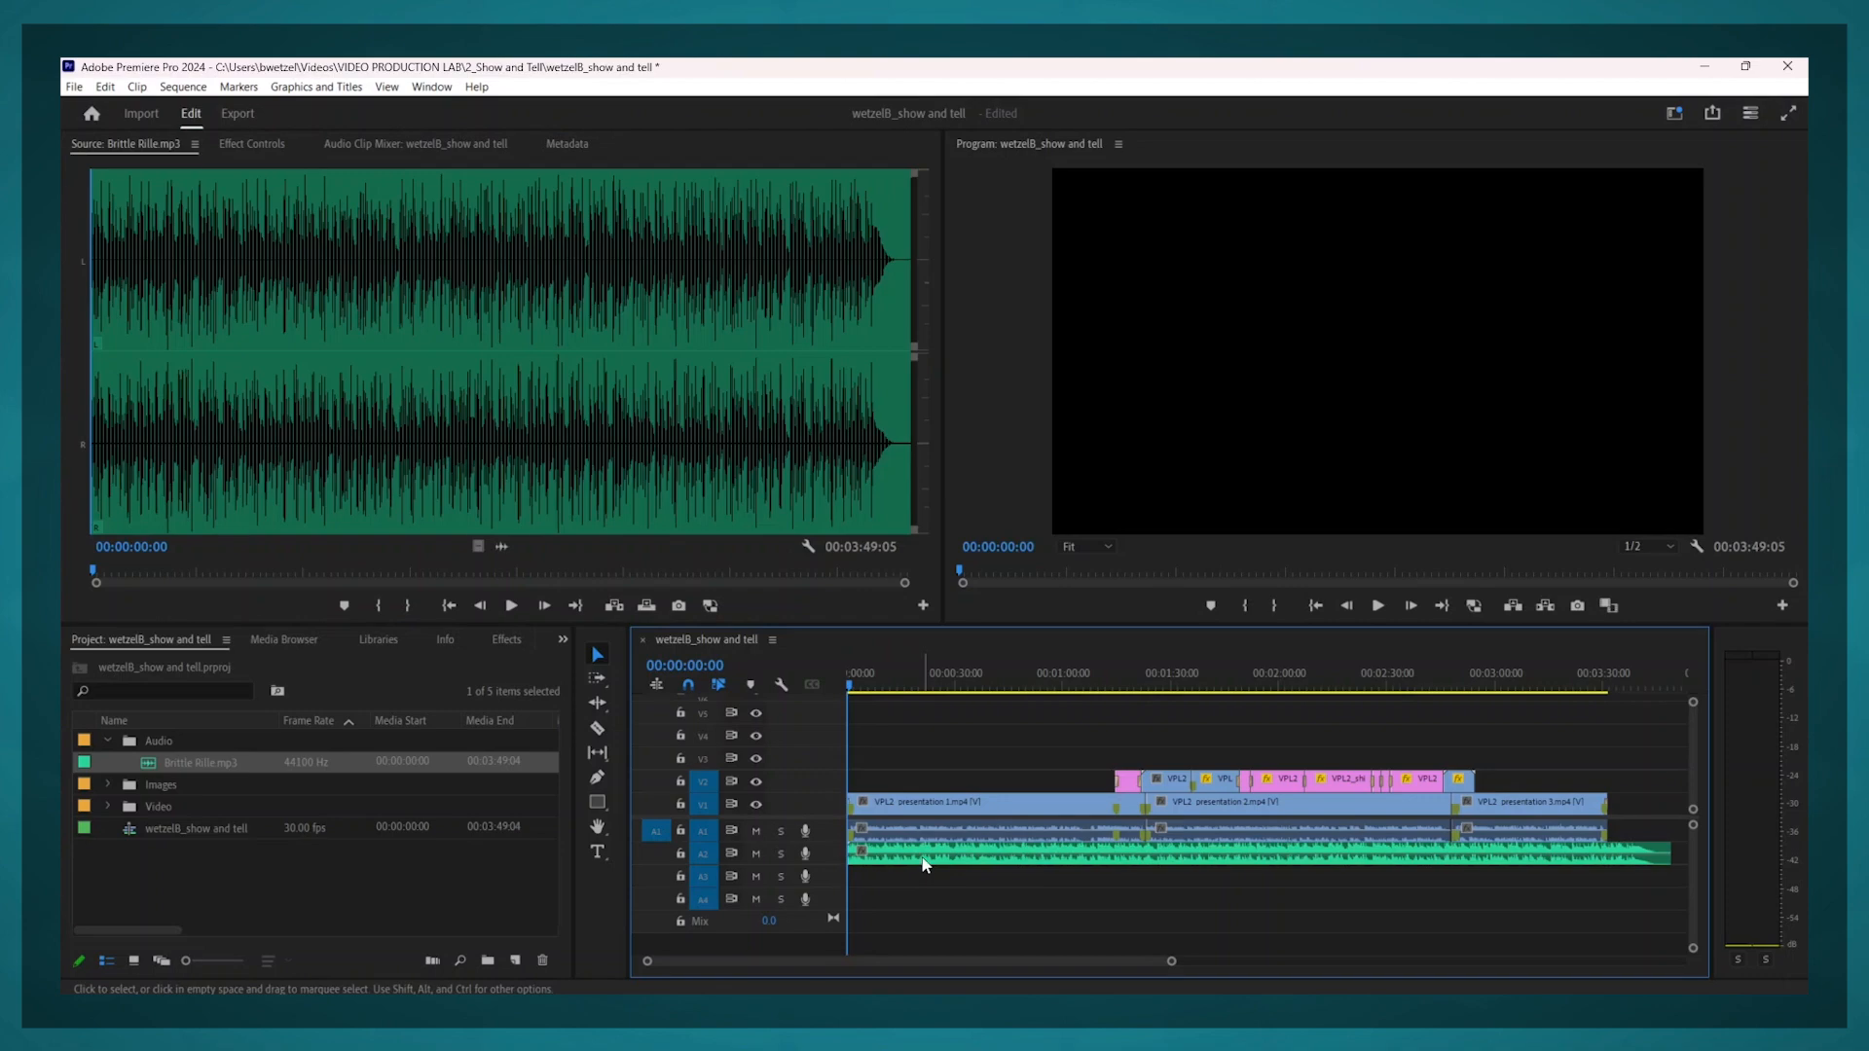
click(923, 859)
right_click(986, 857)
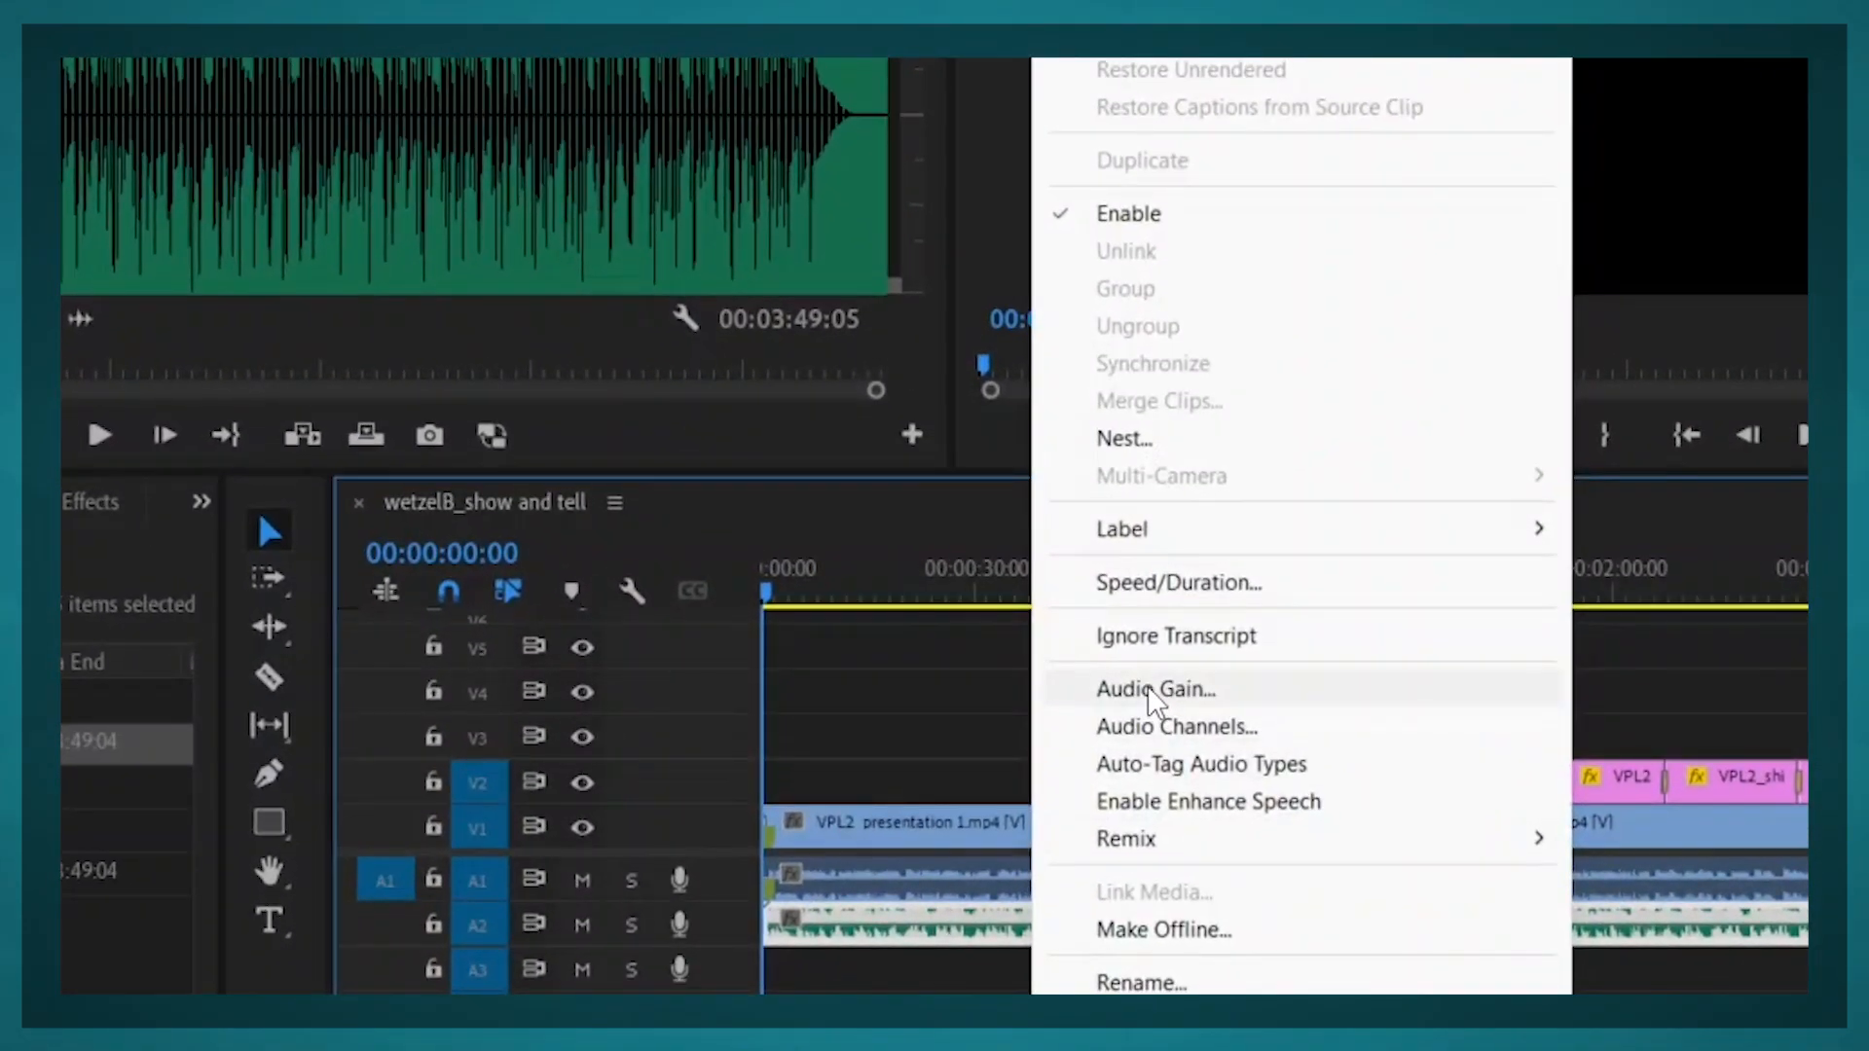
click(1055, 742)
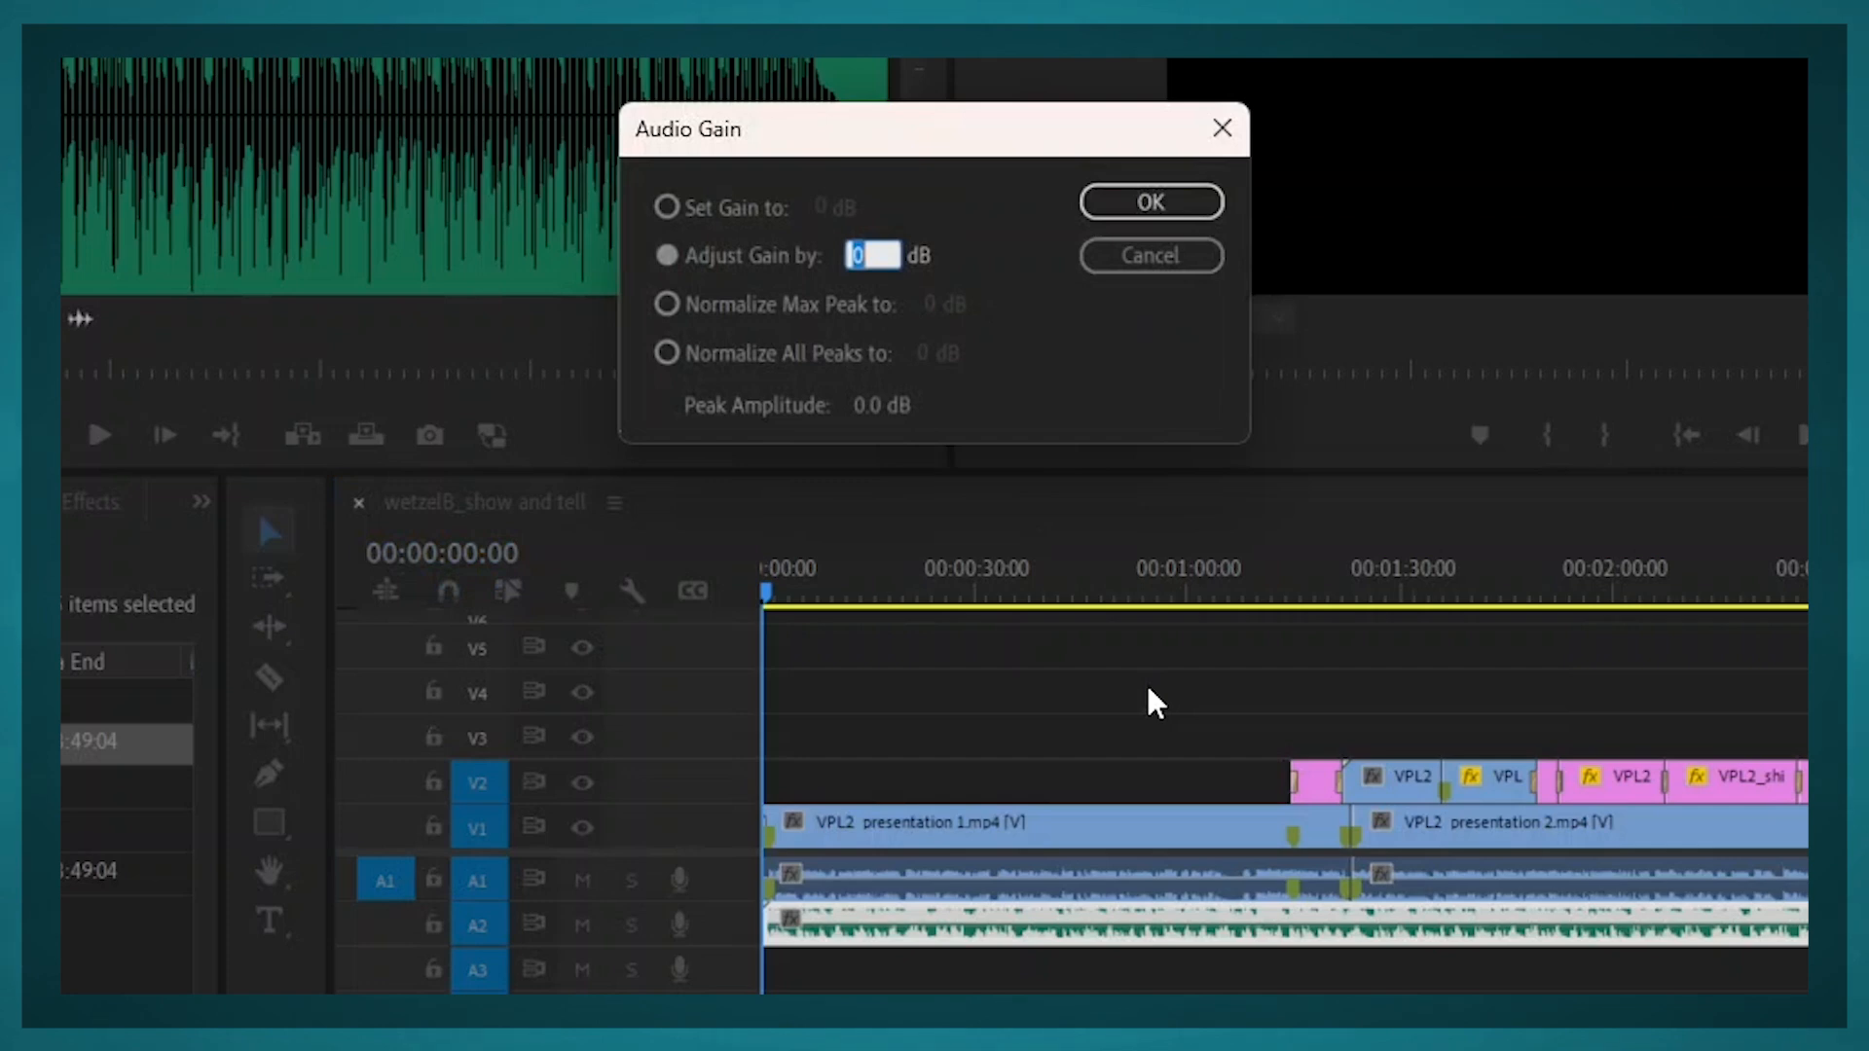
click(667, 209)
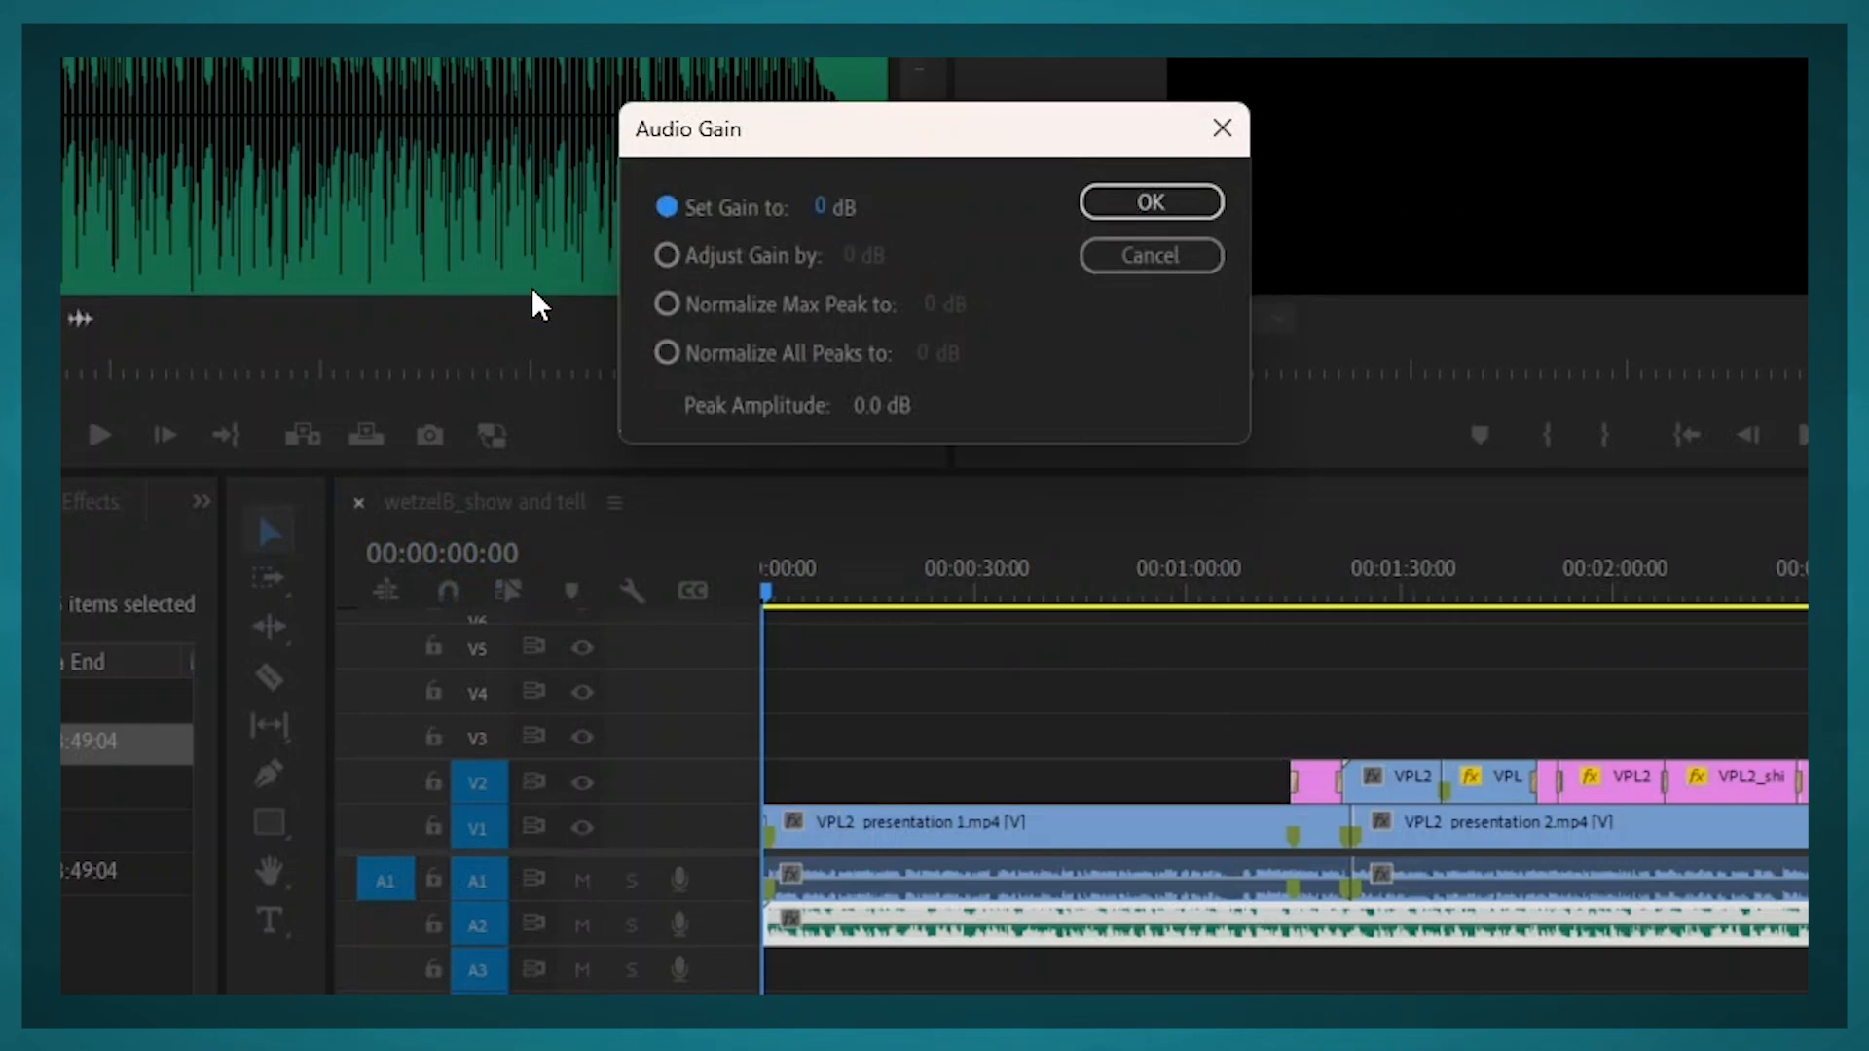
click(666, 255)
click(845, 257)
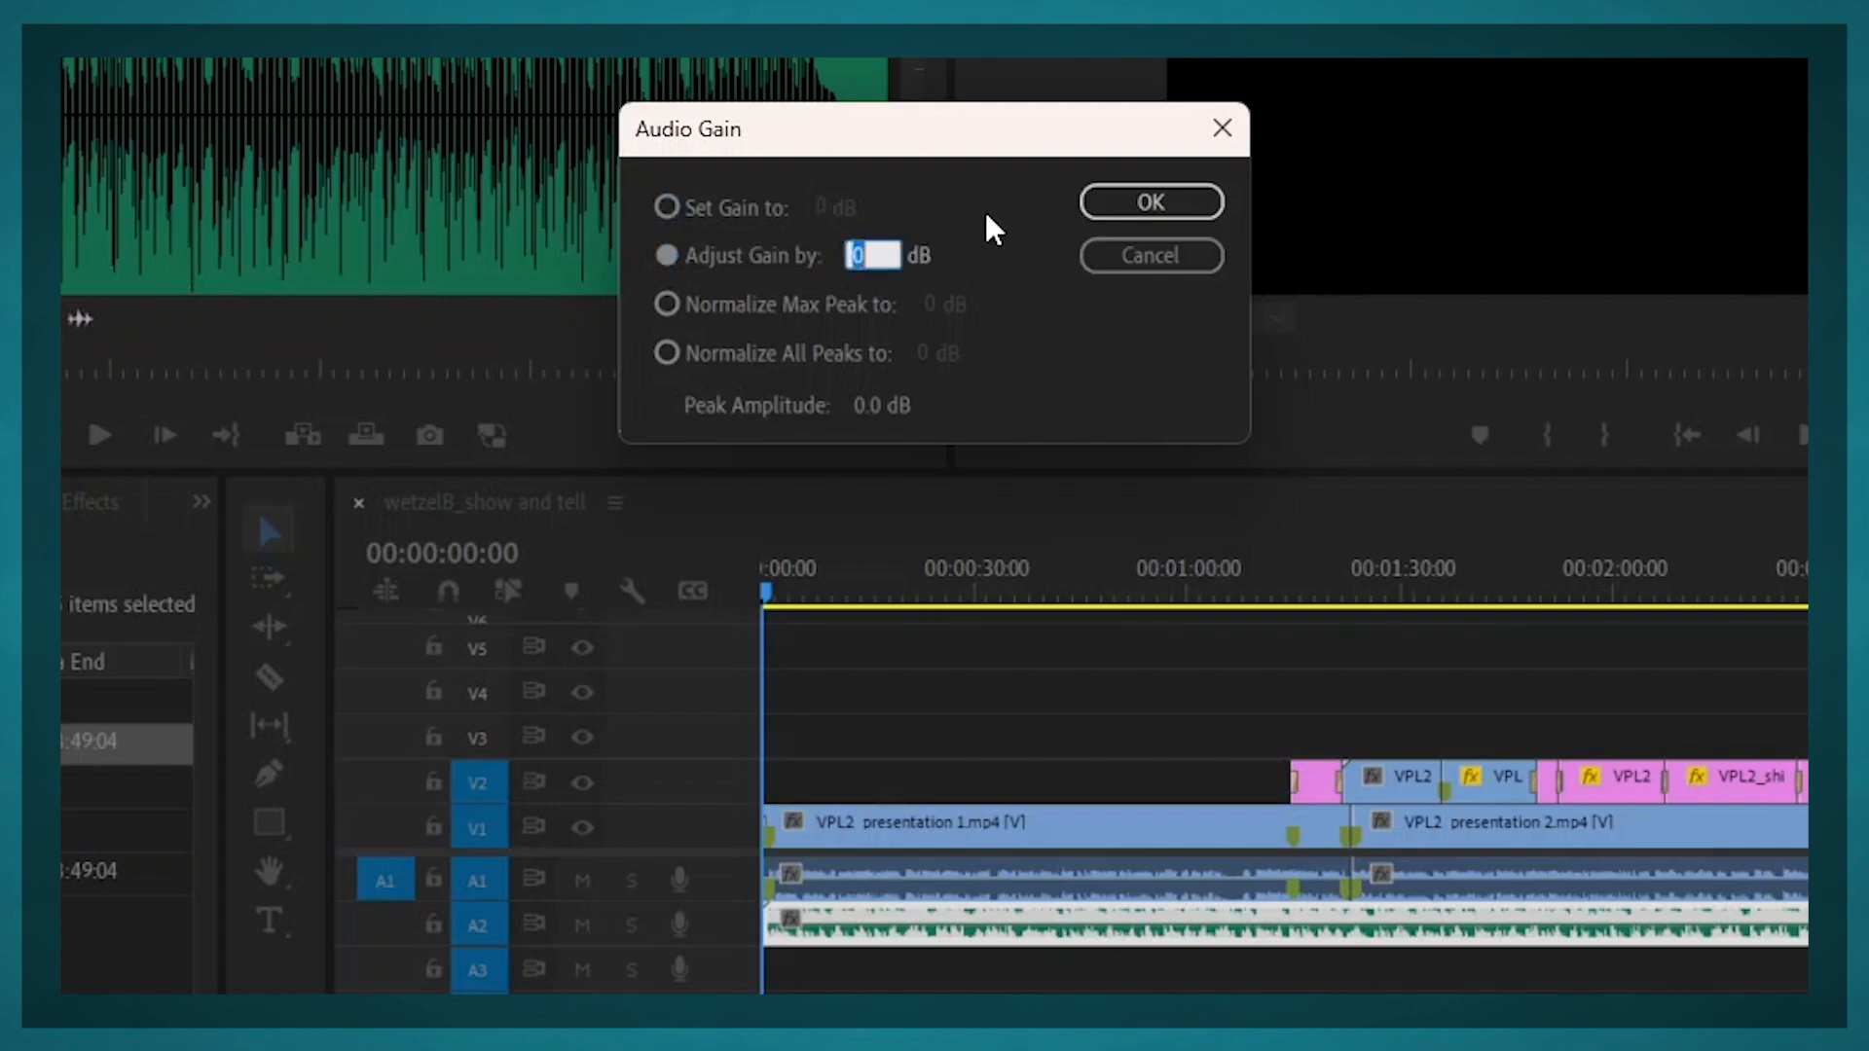
text(-12)
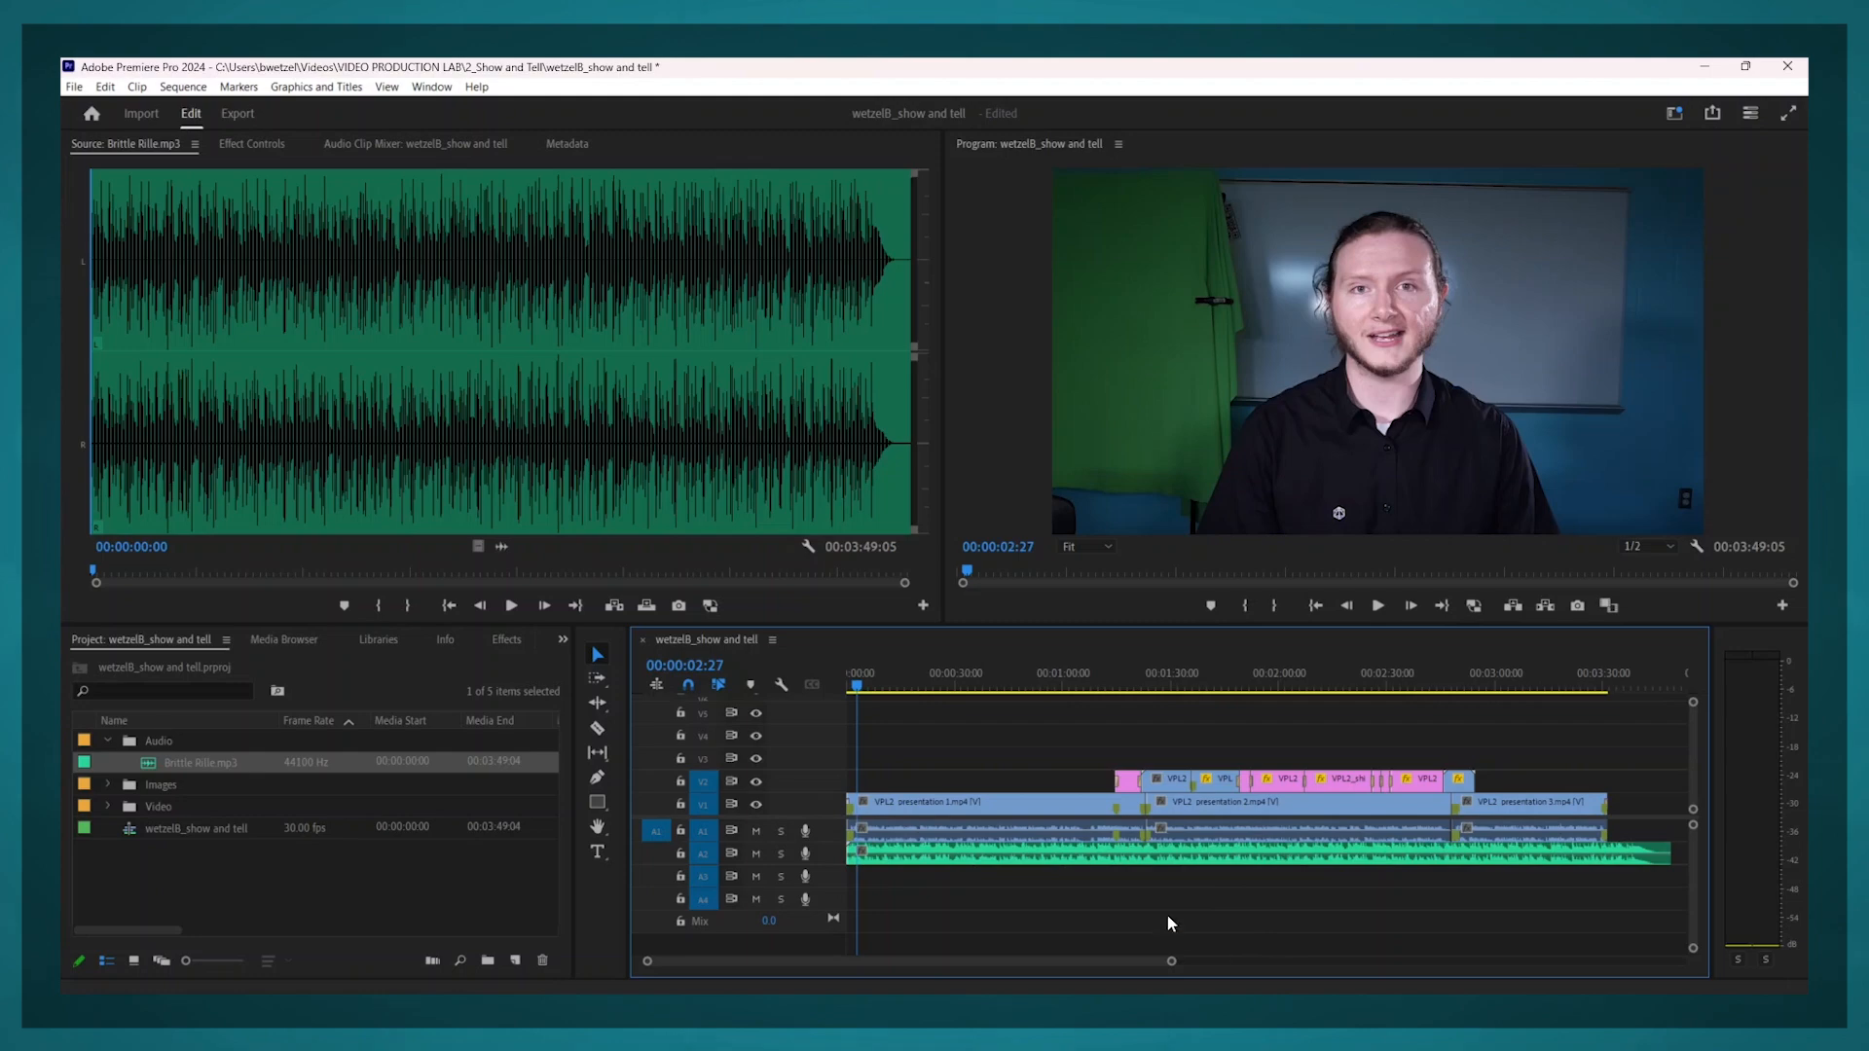
Play the sequence and lower the music's Audio 2 fader in the Audio Clip Mixer to about -12.4 dB.
click(424, 142)
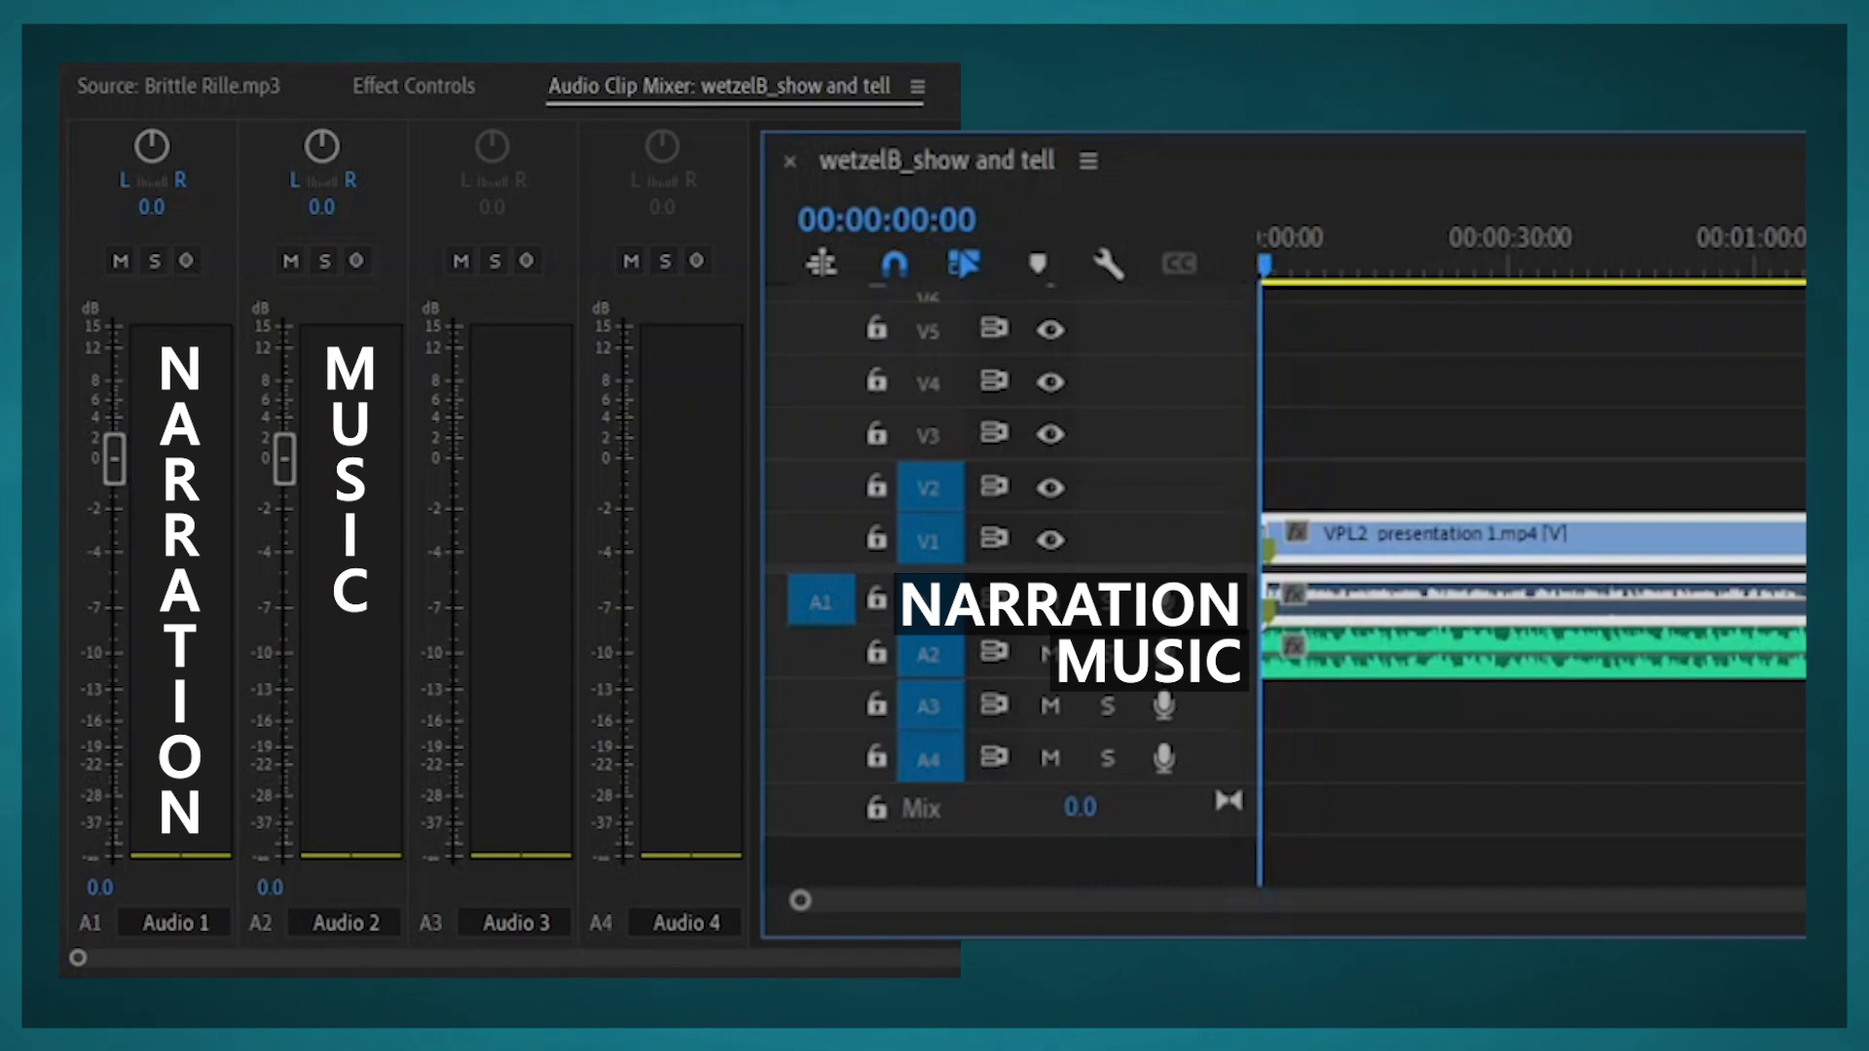
key(space)
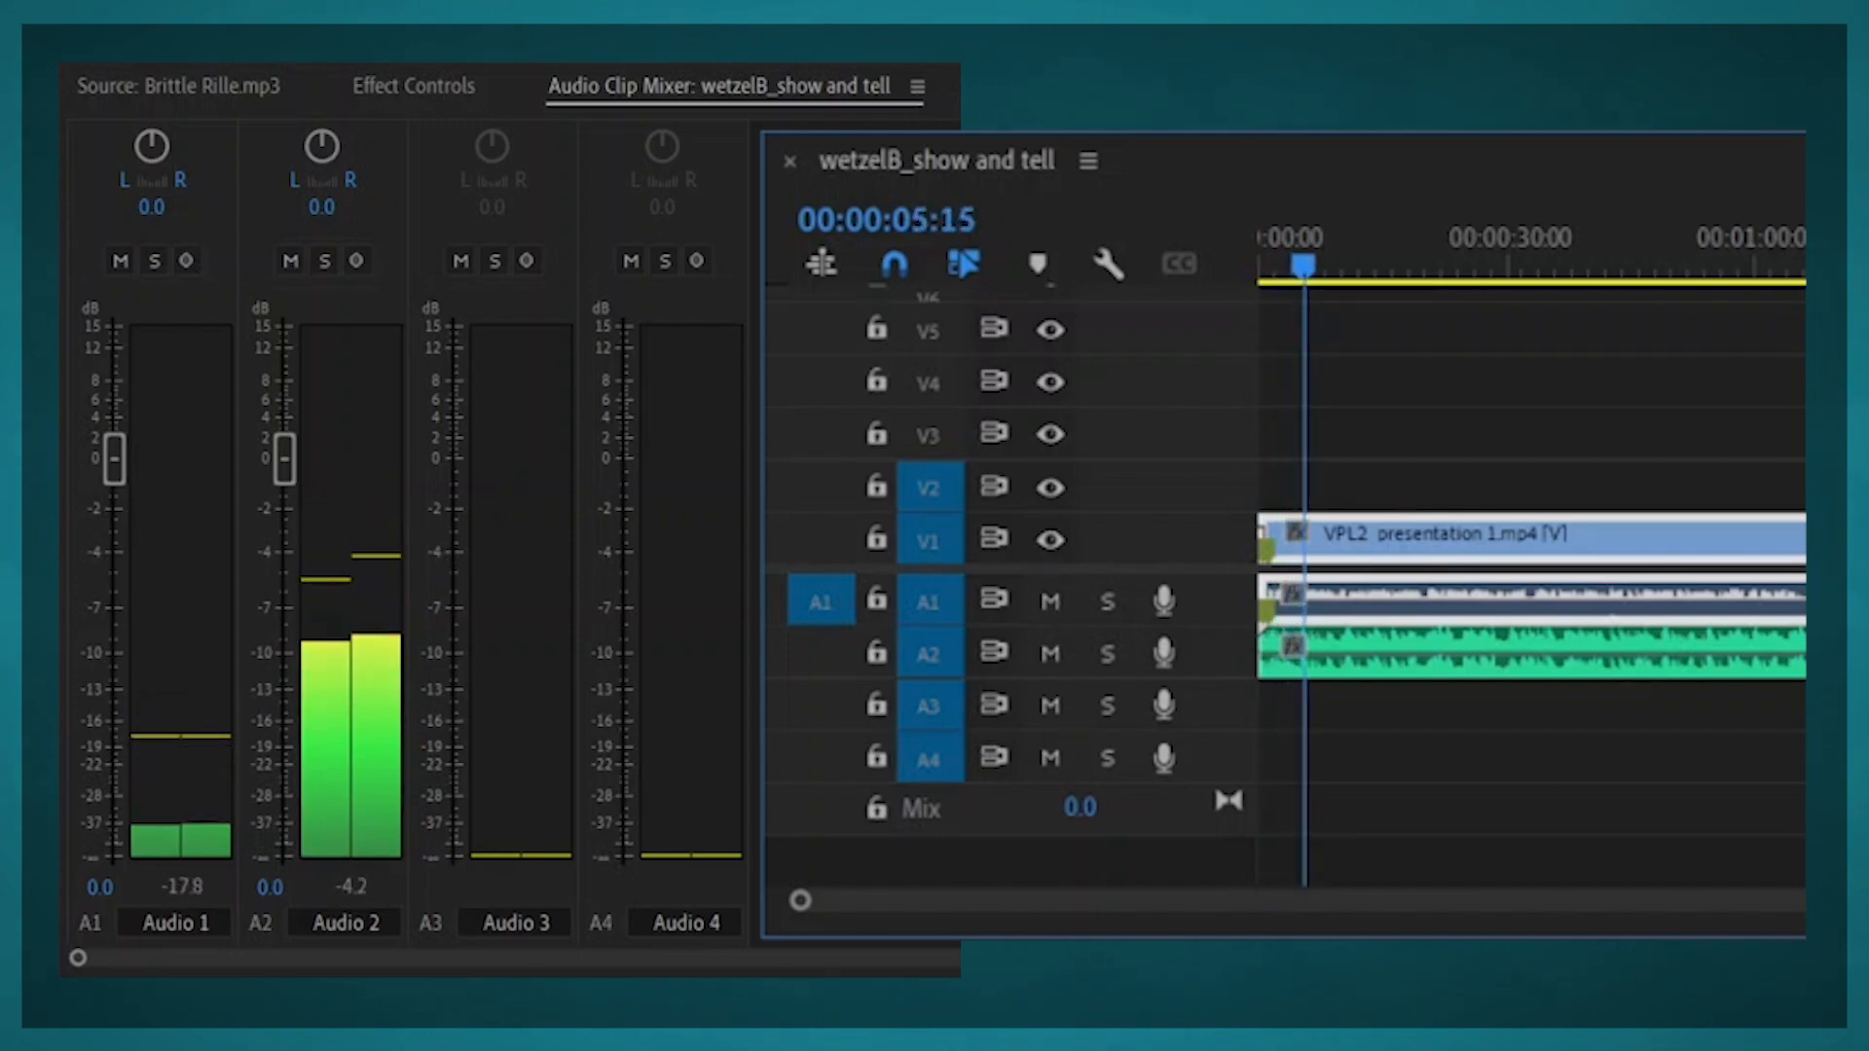
drag(282, 464, 311, 685)
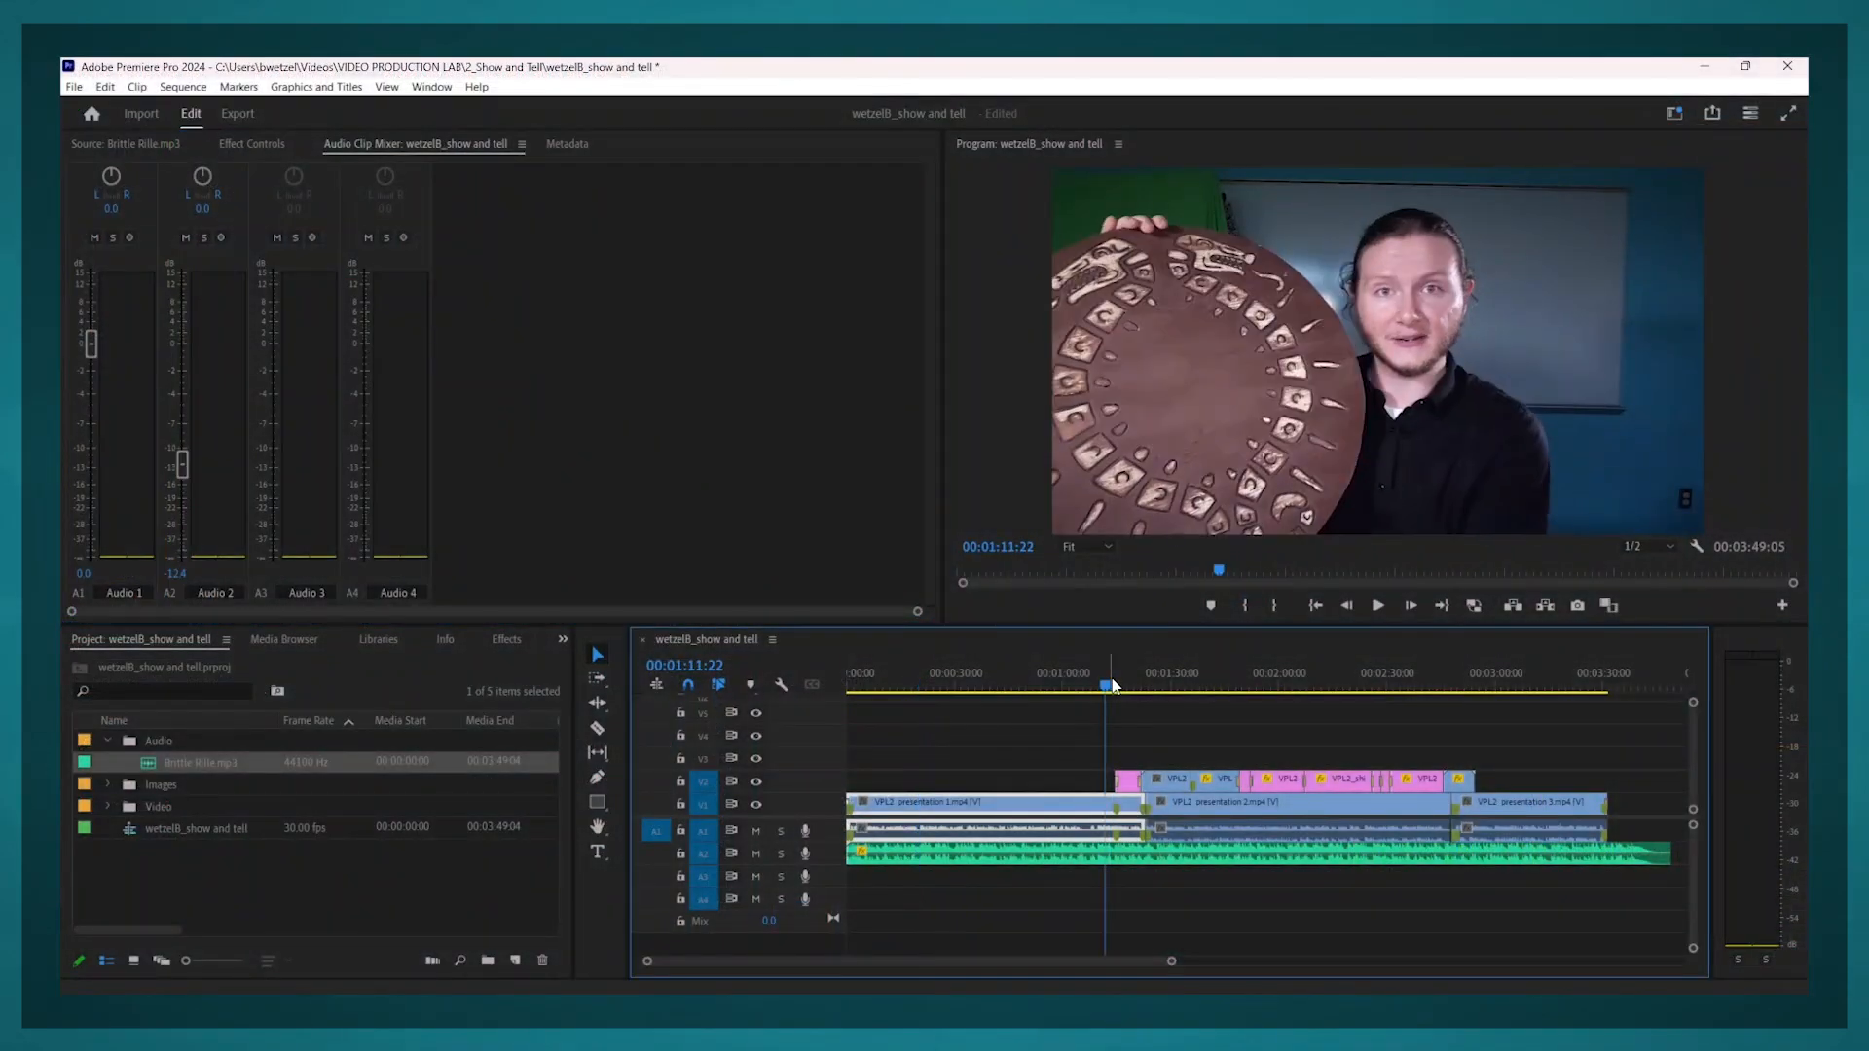
Play from near the end of the first presentation clip and raise the narration's Audio 1 fader.
click(1113, 684)
key(space)
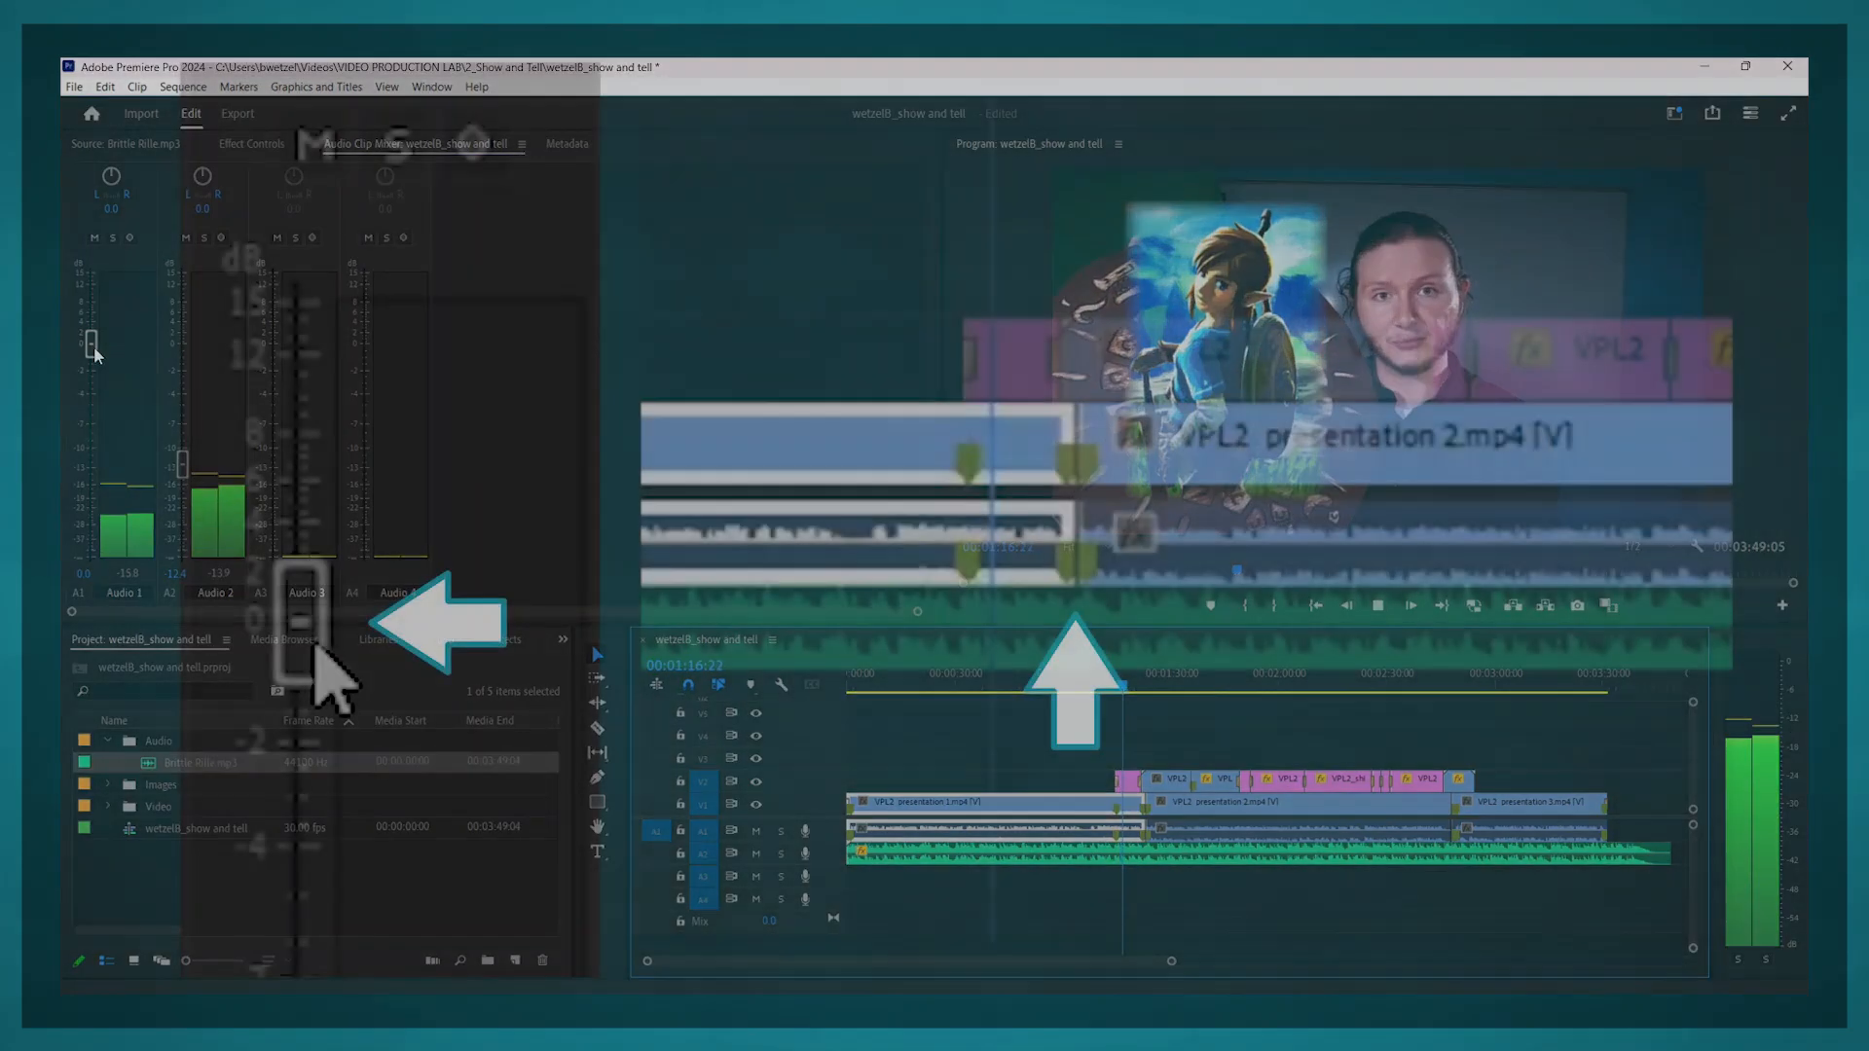
drag(321, 631, 333, 448)
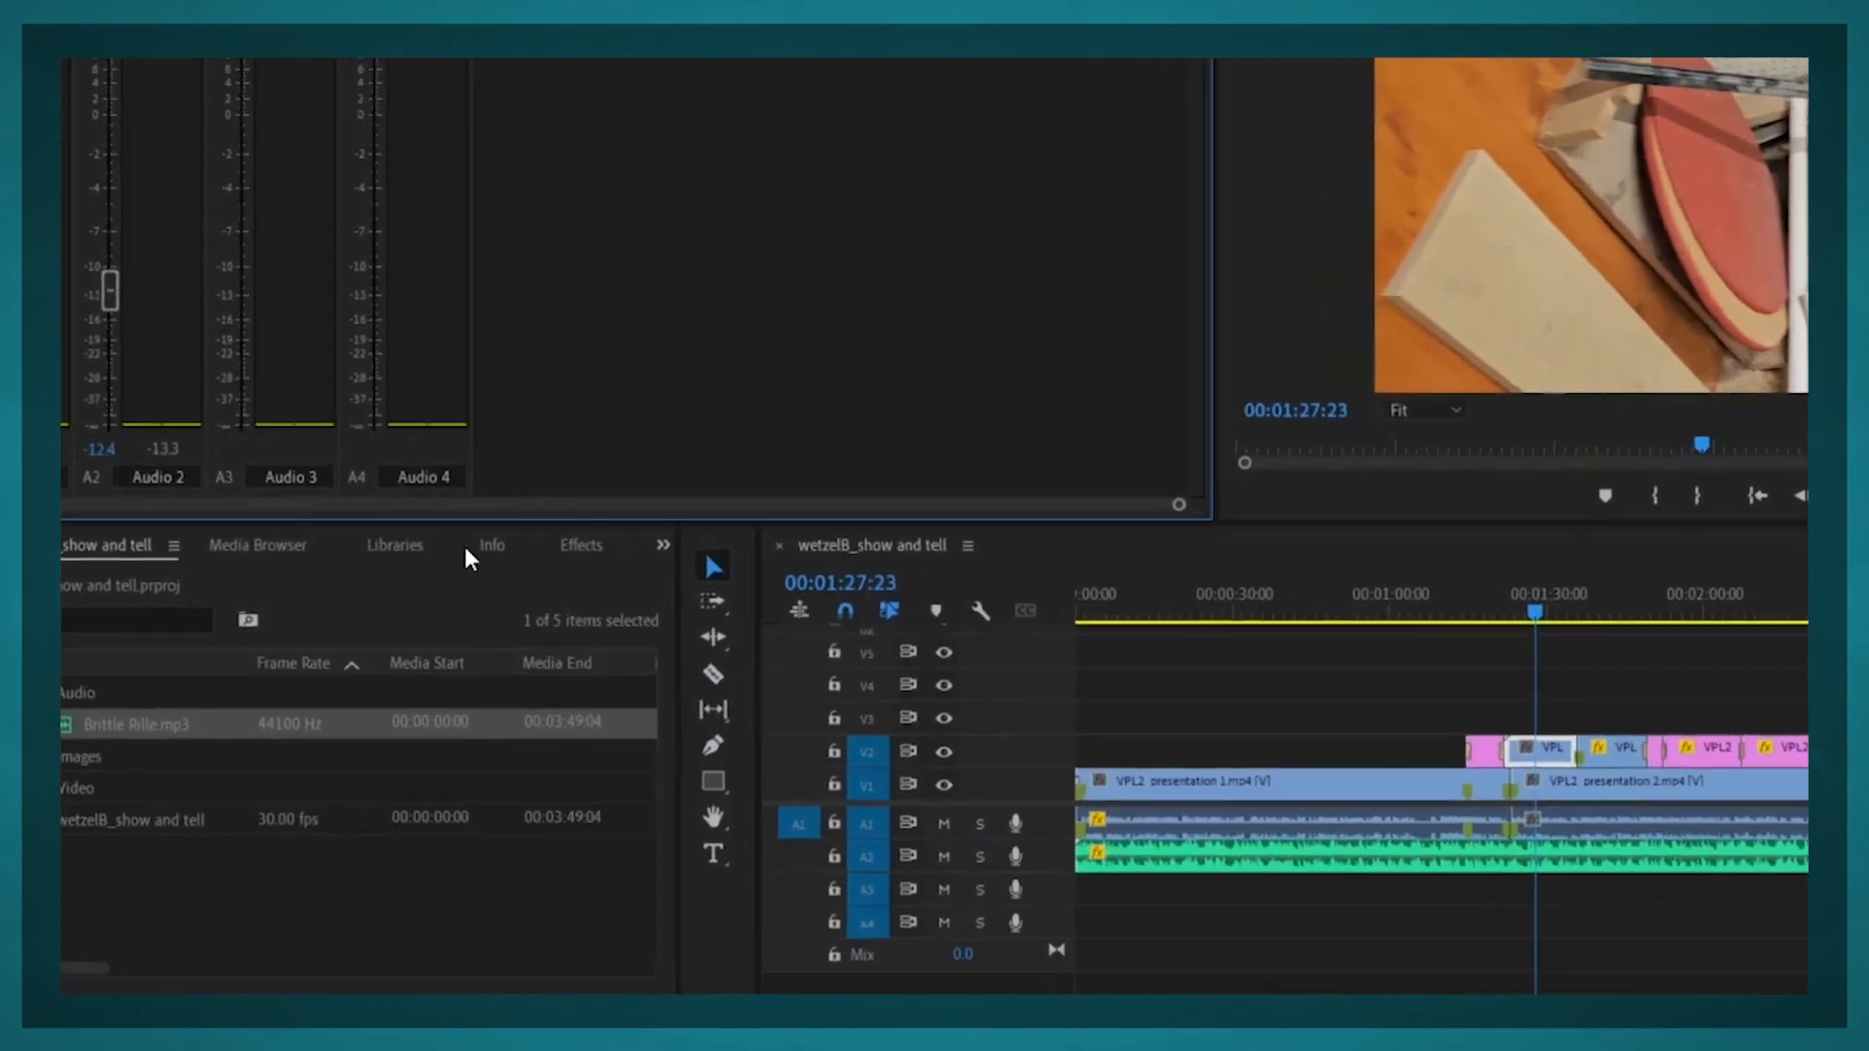
Collapse the video transitions and show the Crossfade audio transitions in the effects list.
click(757, 399)
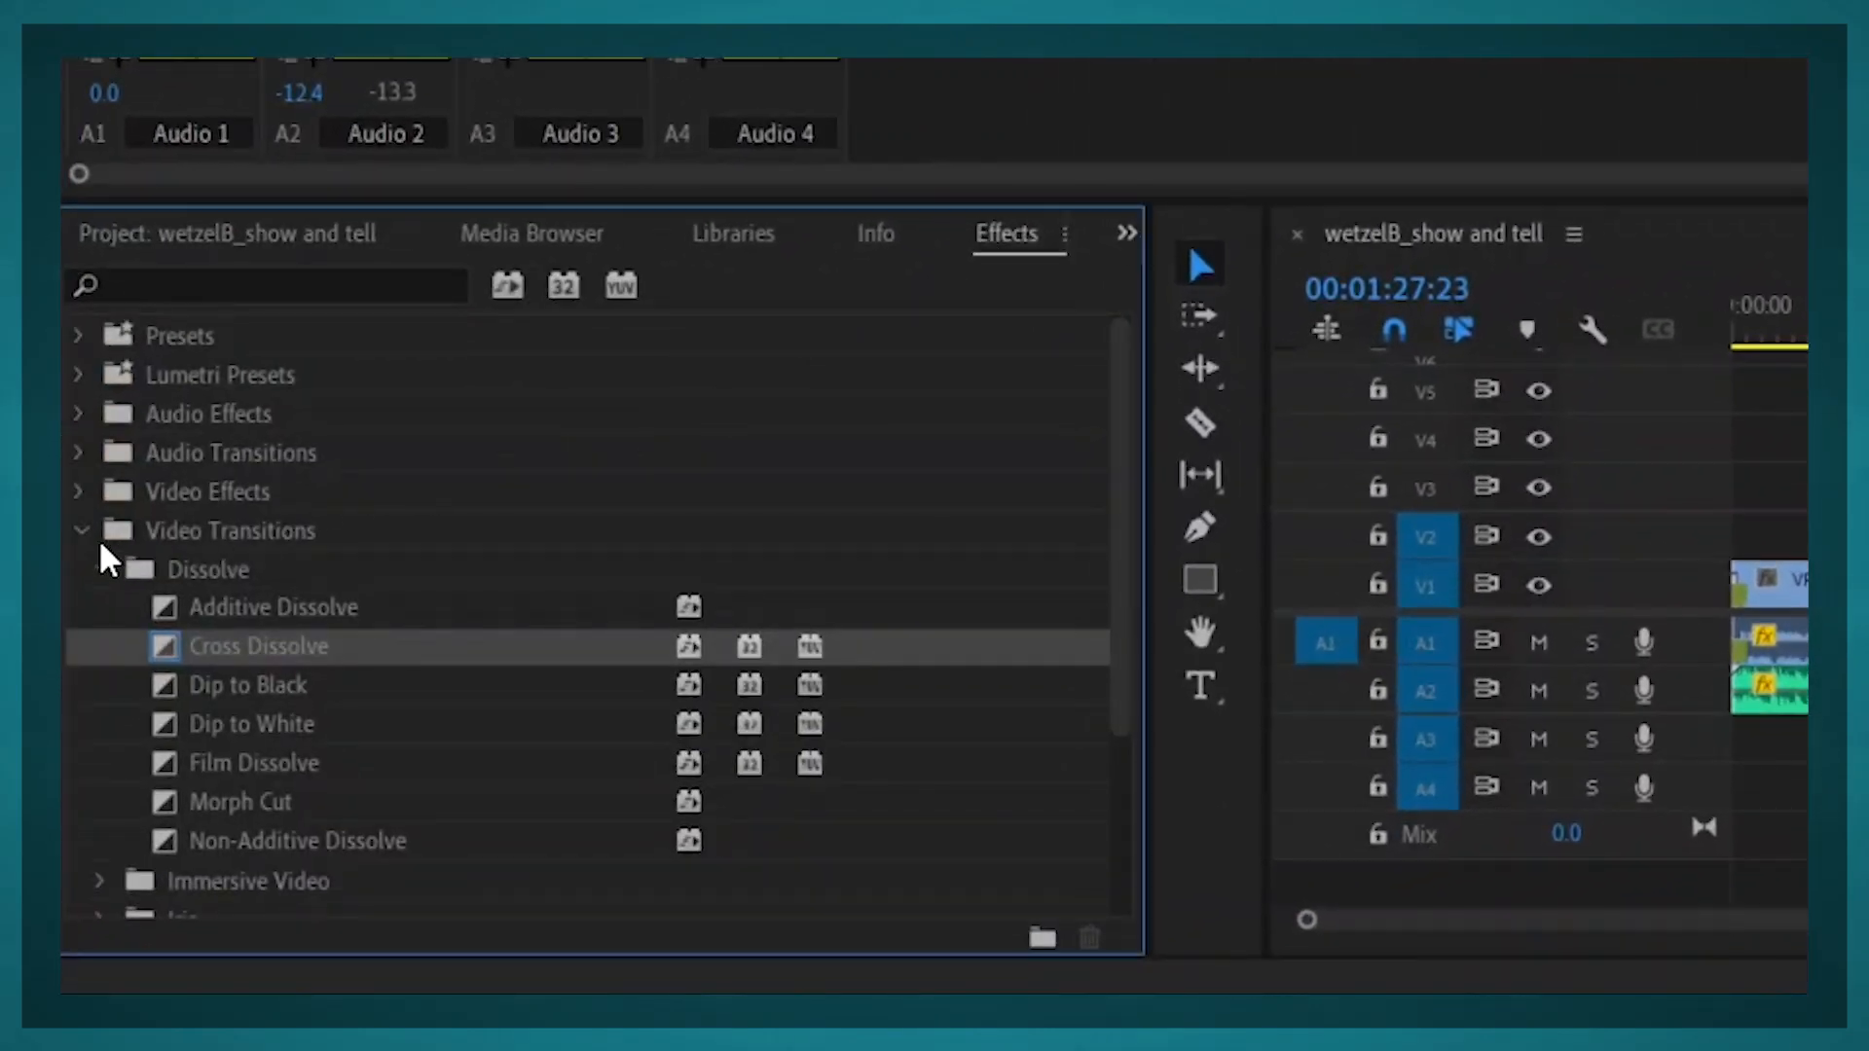
click(78, 531)
click(78, 453)
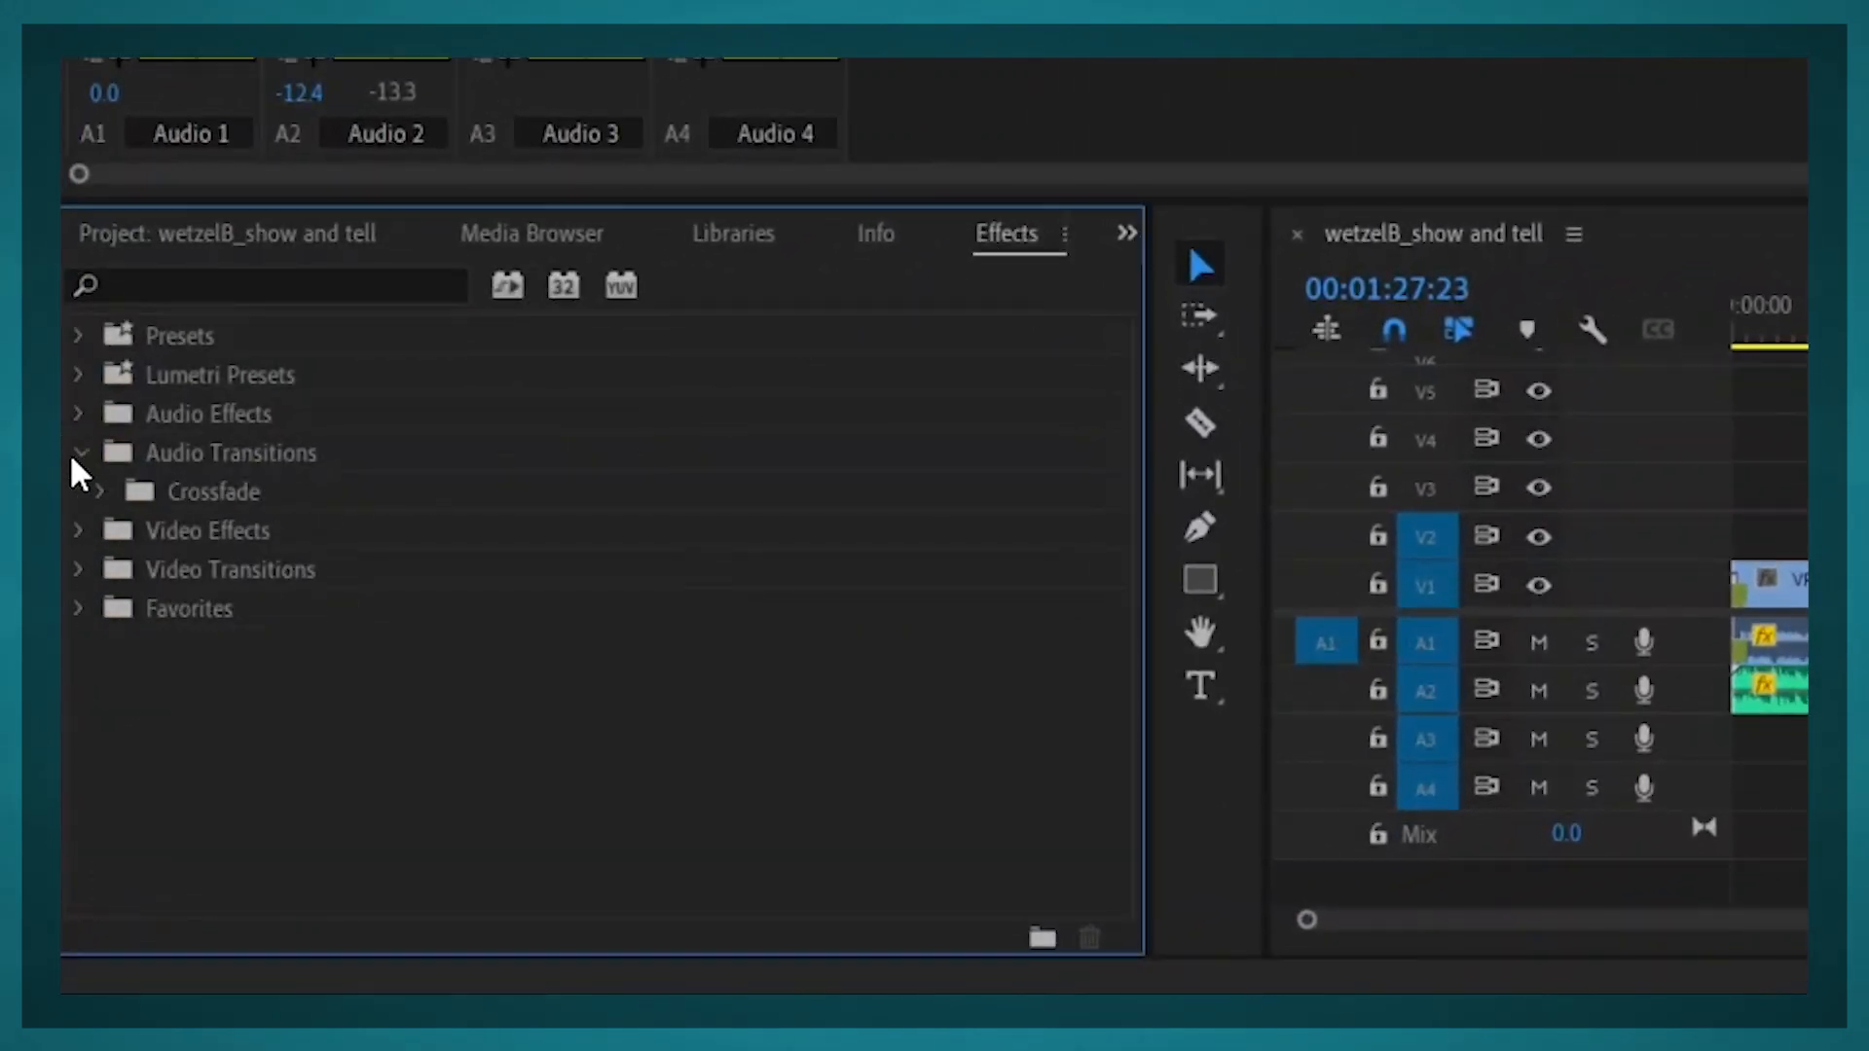
click(100, 492)
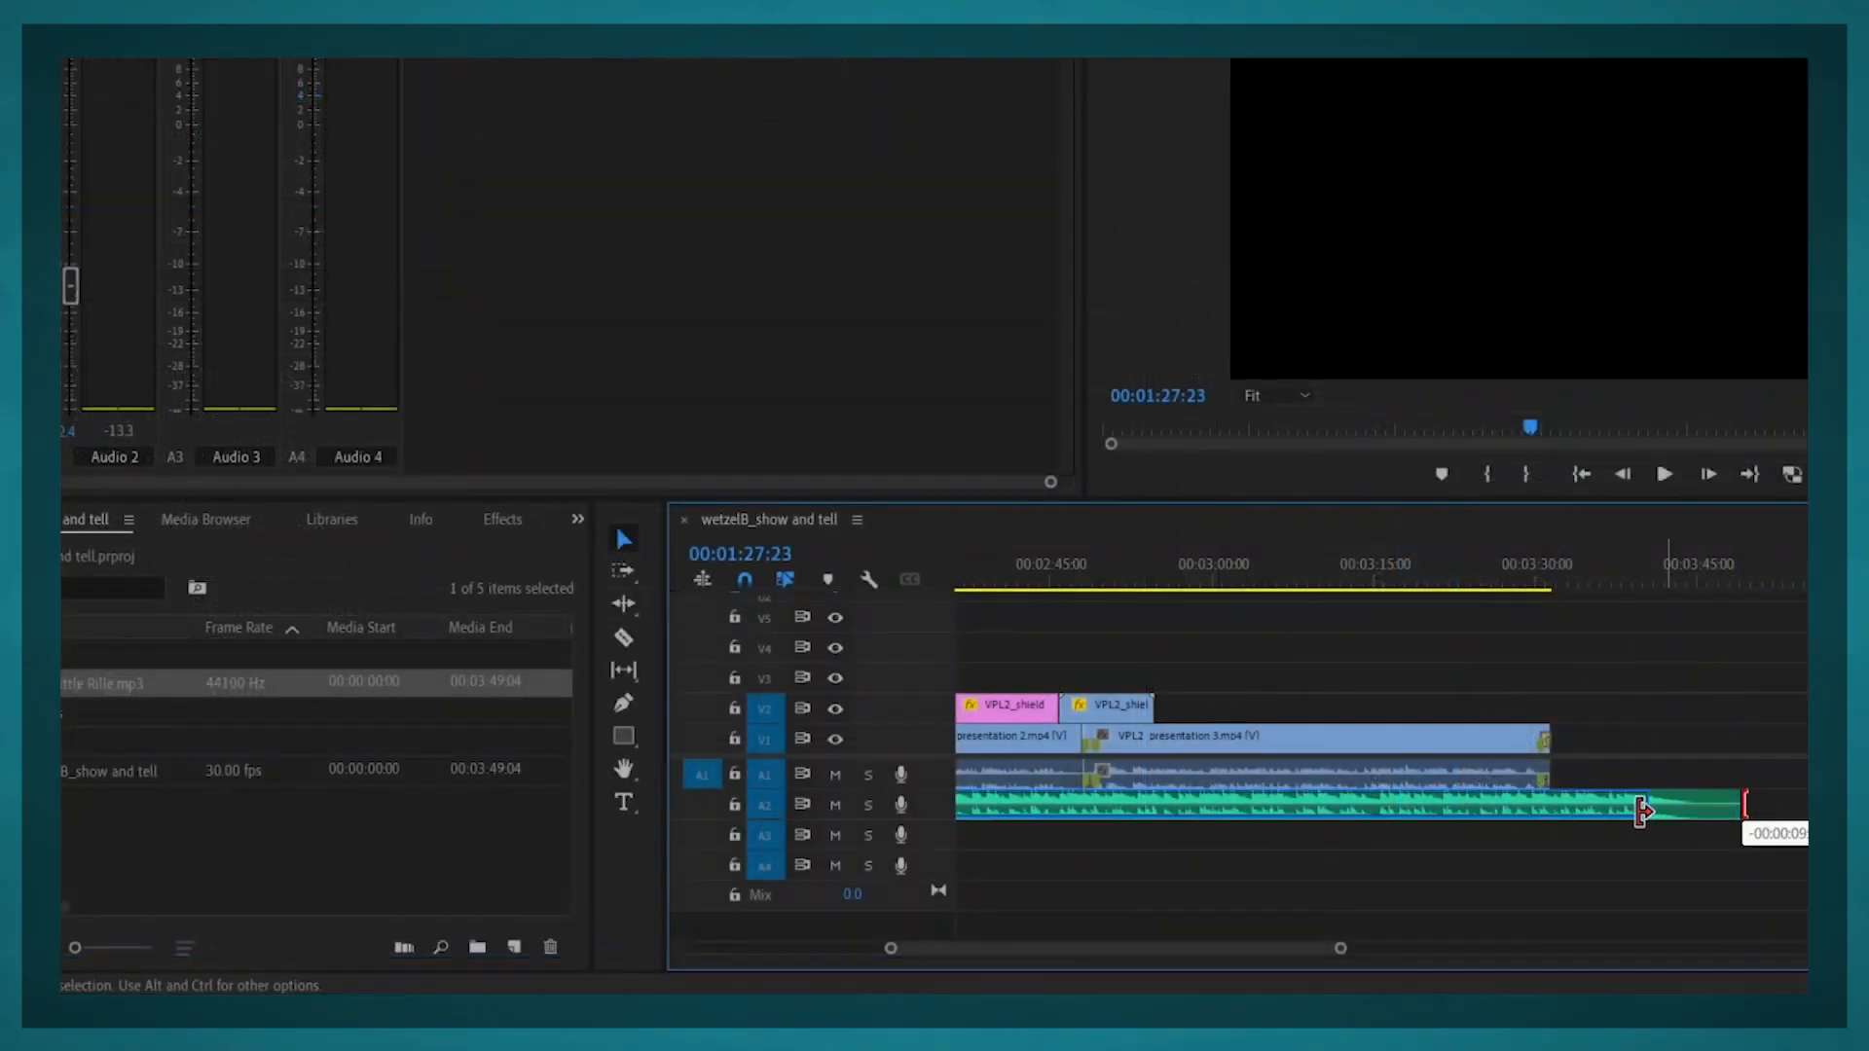
Trim the end of the music clip to the last video clip's end, add an Exponential Fade there, and preview it.
drag(1640, 811, 1556, 829)
click(628, 520)
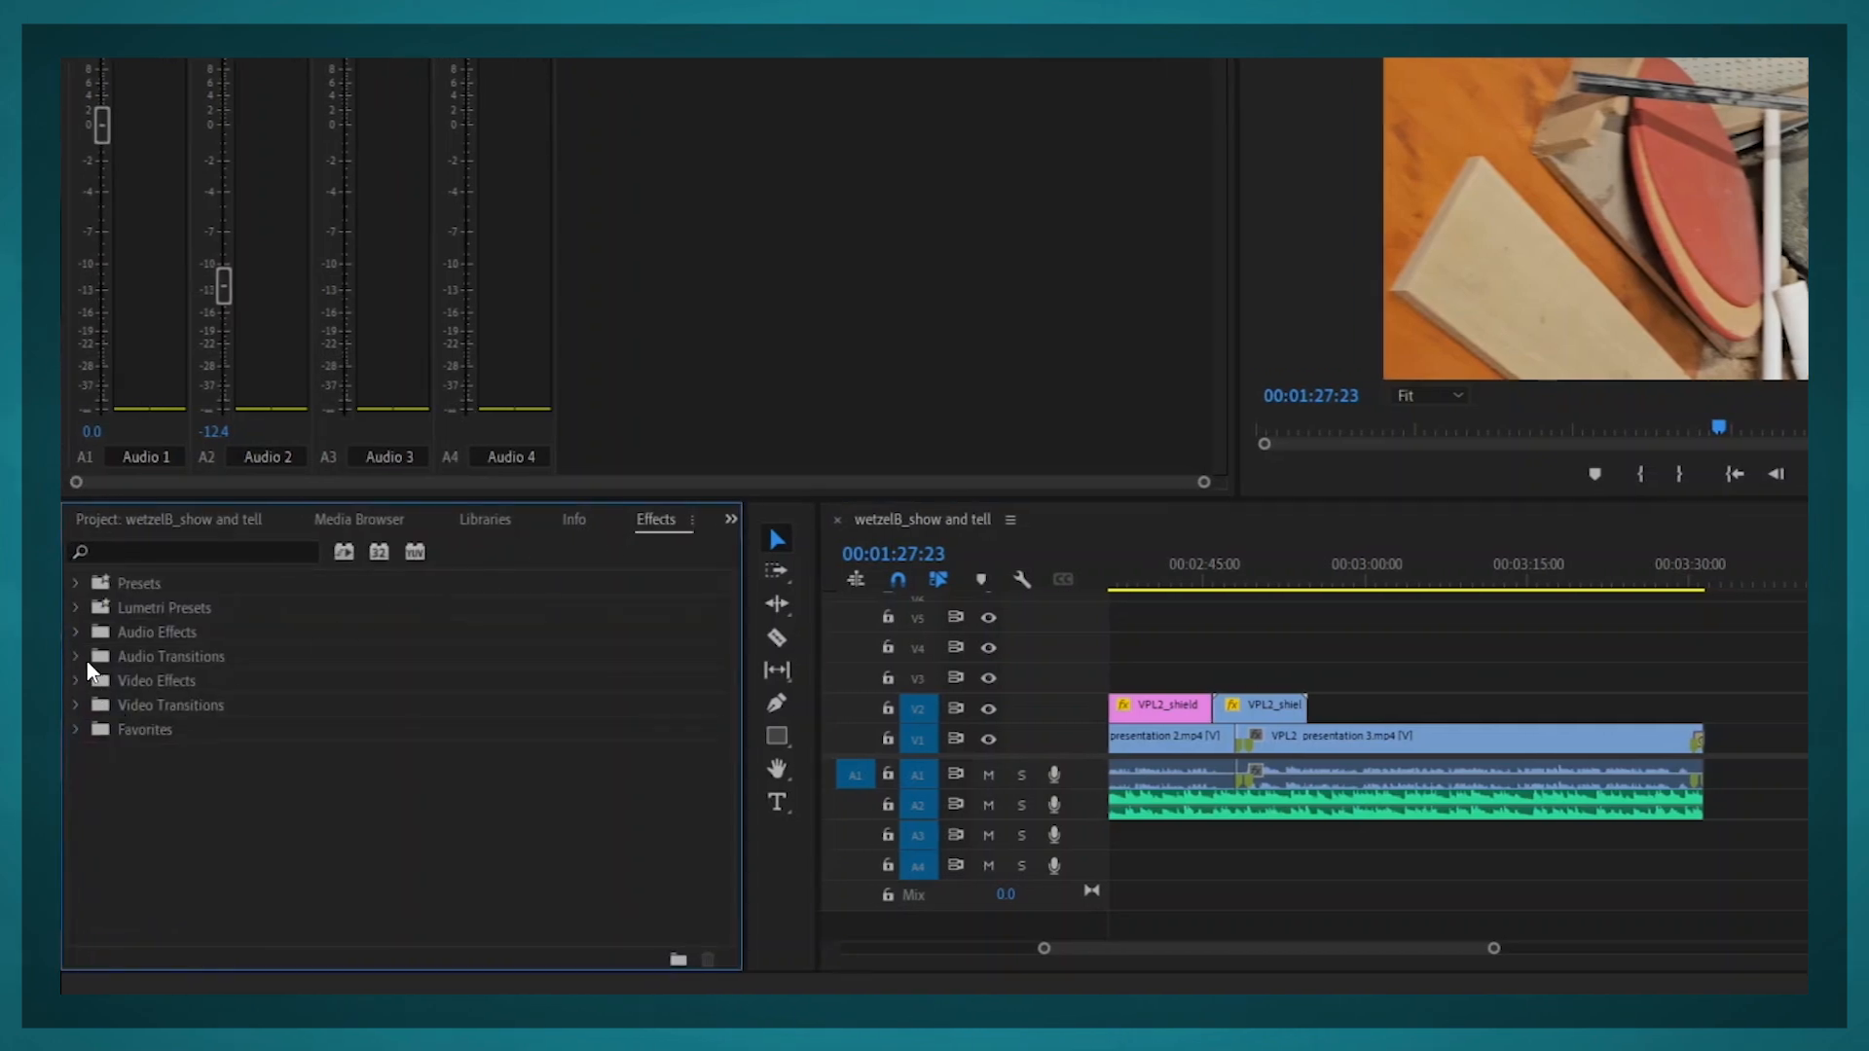
click(77, 657)
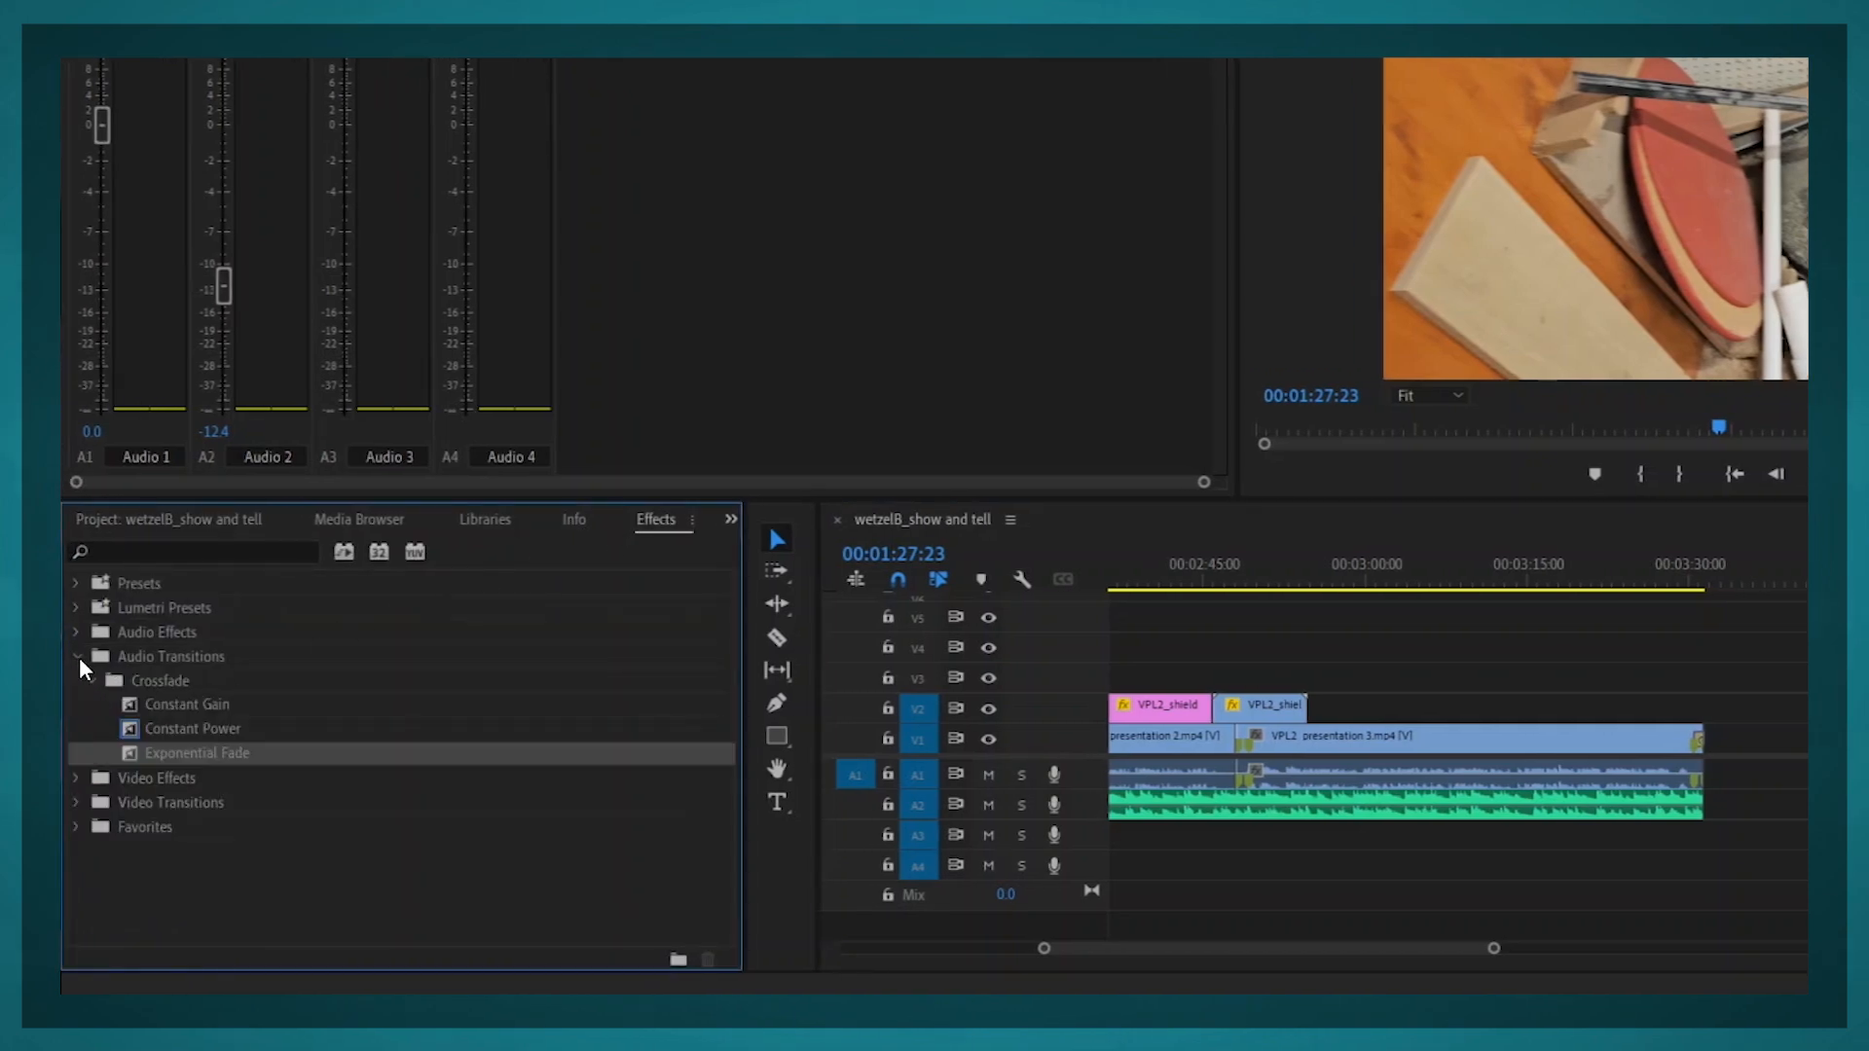
drag(162, 756, 1687, 806)
drag(1688, 806, 1687, 806)
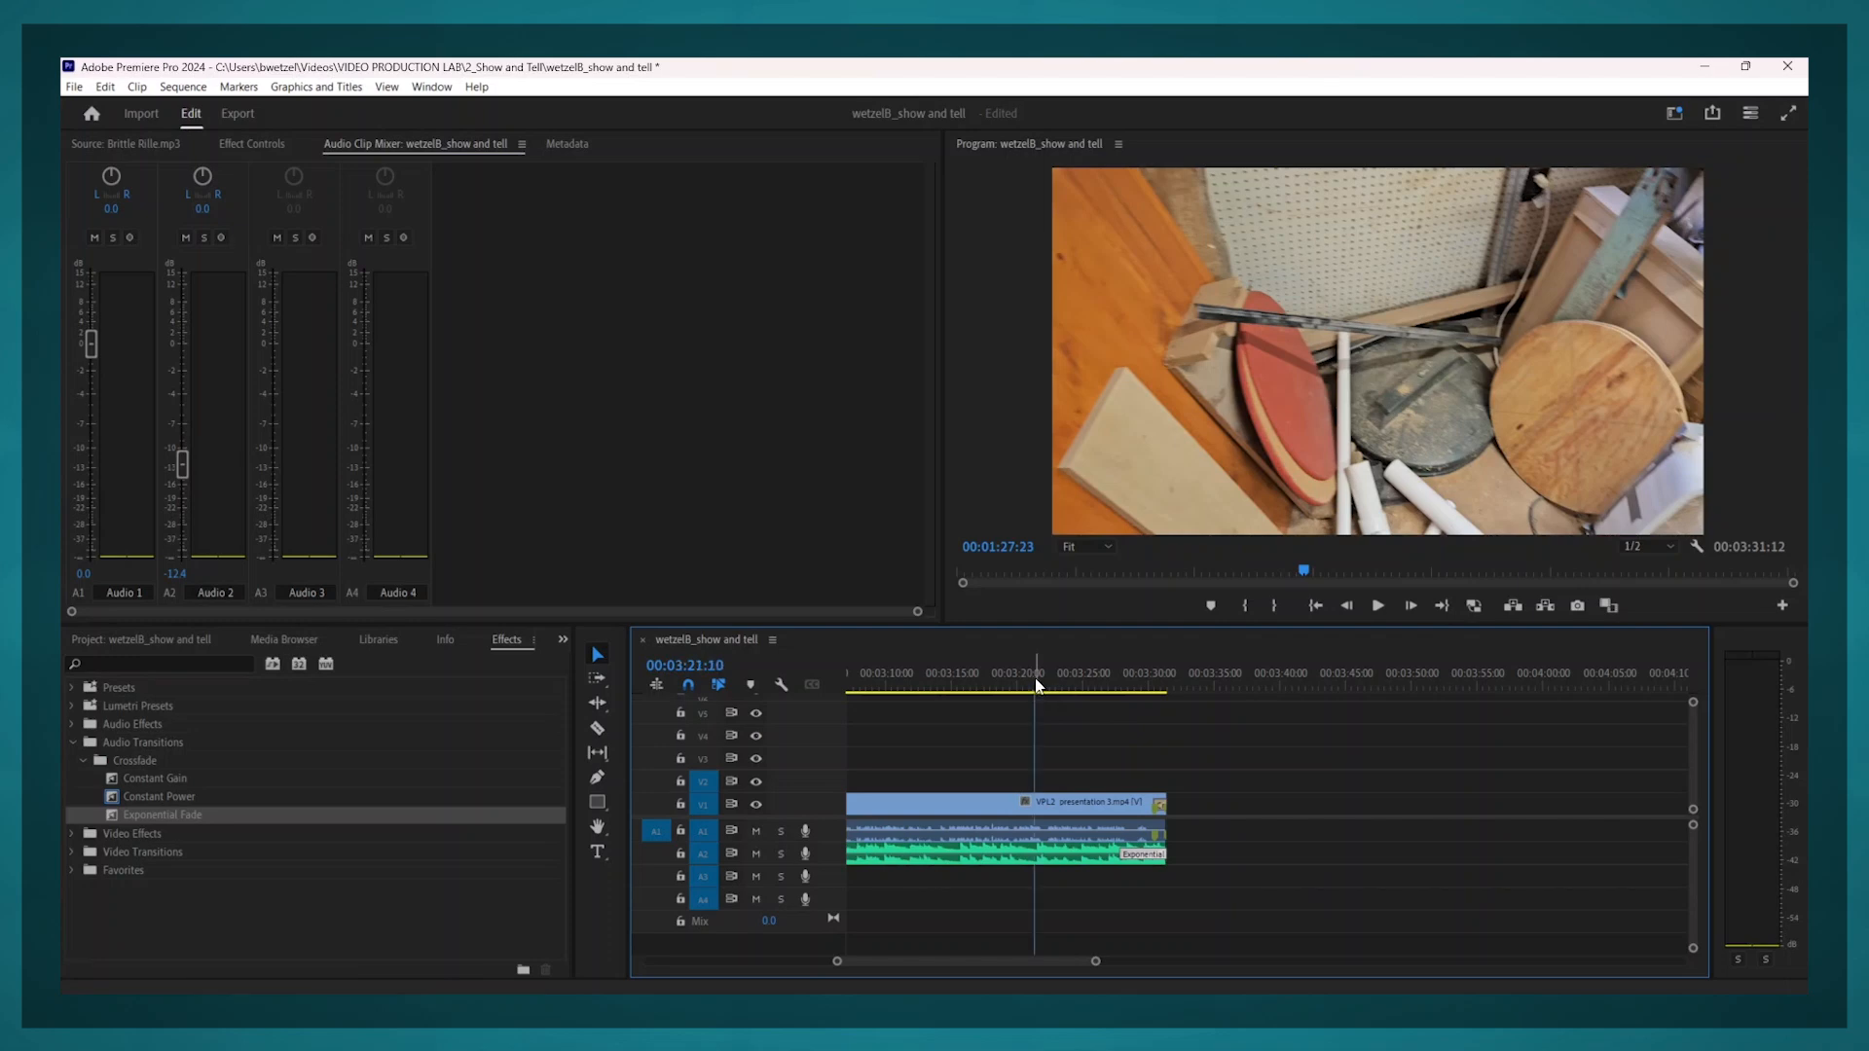
key(space)
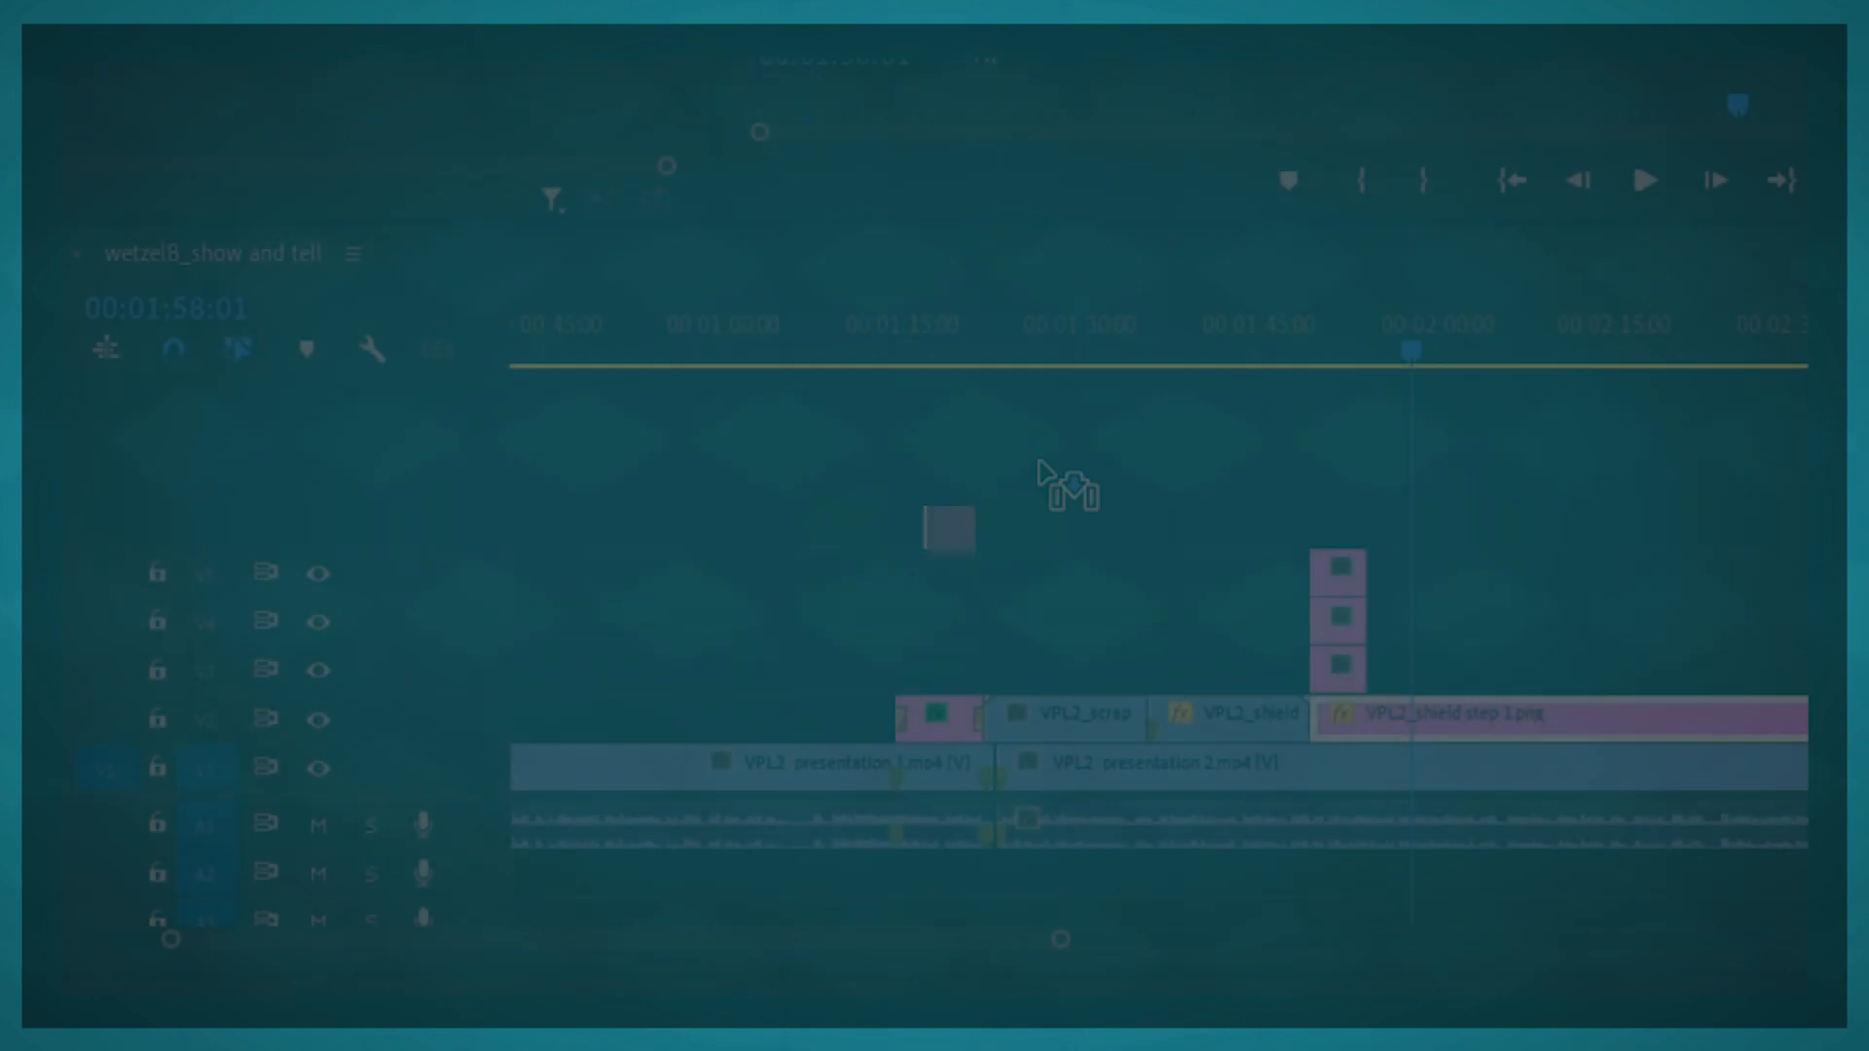
Stack the remaining shield step images on the higher tracks above shield step 1 and extend them to the end of the second presentation clip.
drag(1040, 461, 1318, 478)
drag(68, 545, 1305, 453)
drag(1497, 466, 1712, 797)
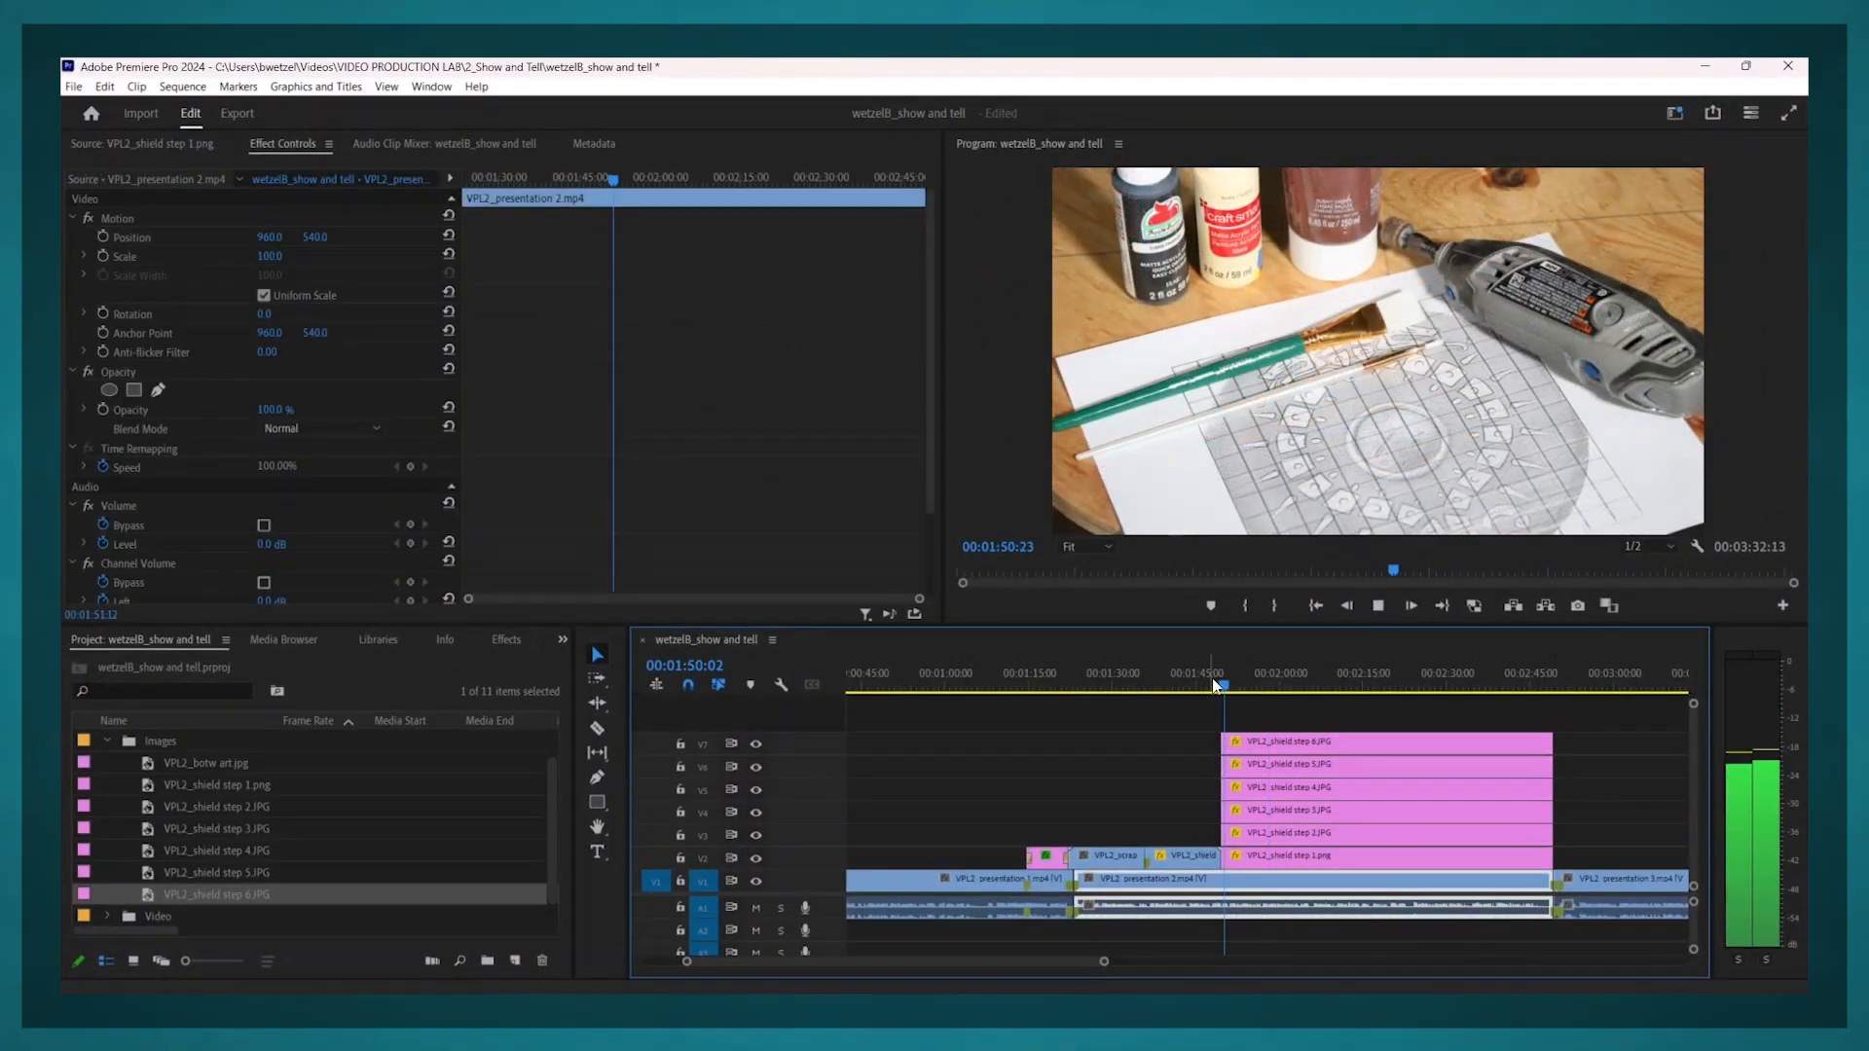
Trim the starts of the shield step 3 to 6 images to about 00:02:25 and of shield step 2 to about 00:01:52.
drag(1205, 722, 1283, 816)
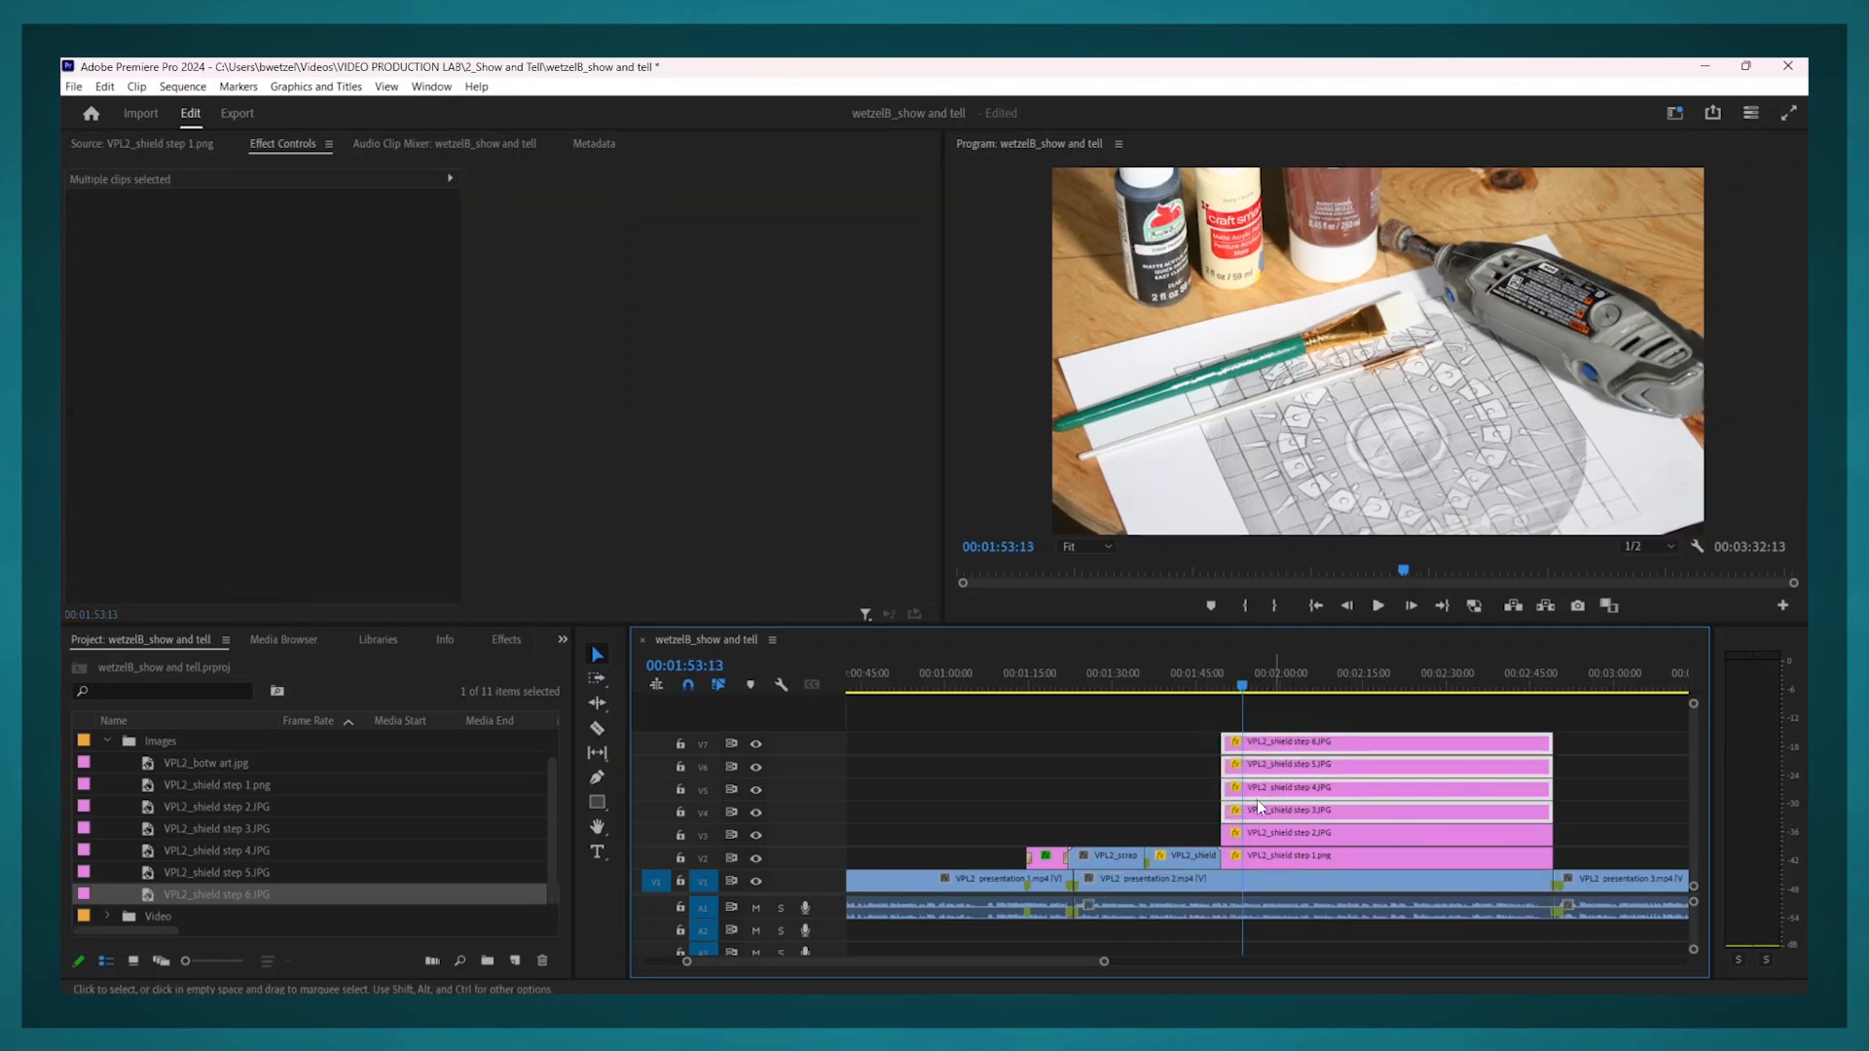
drag(1422, 786, 1422, 786)
click(1211, 687)
mouse_move(1225, 835)
mouse_down()
mouse_move(1330, 834)
mouse_move(1239, 835)
mouse_up()
click(1223, 687)
key(space)
key(space)
key(space)
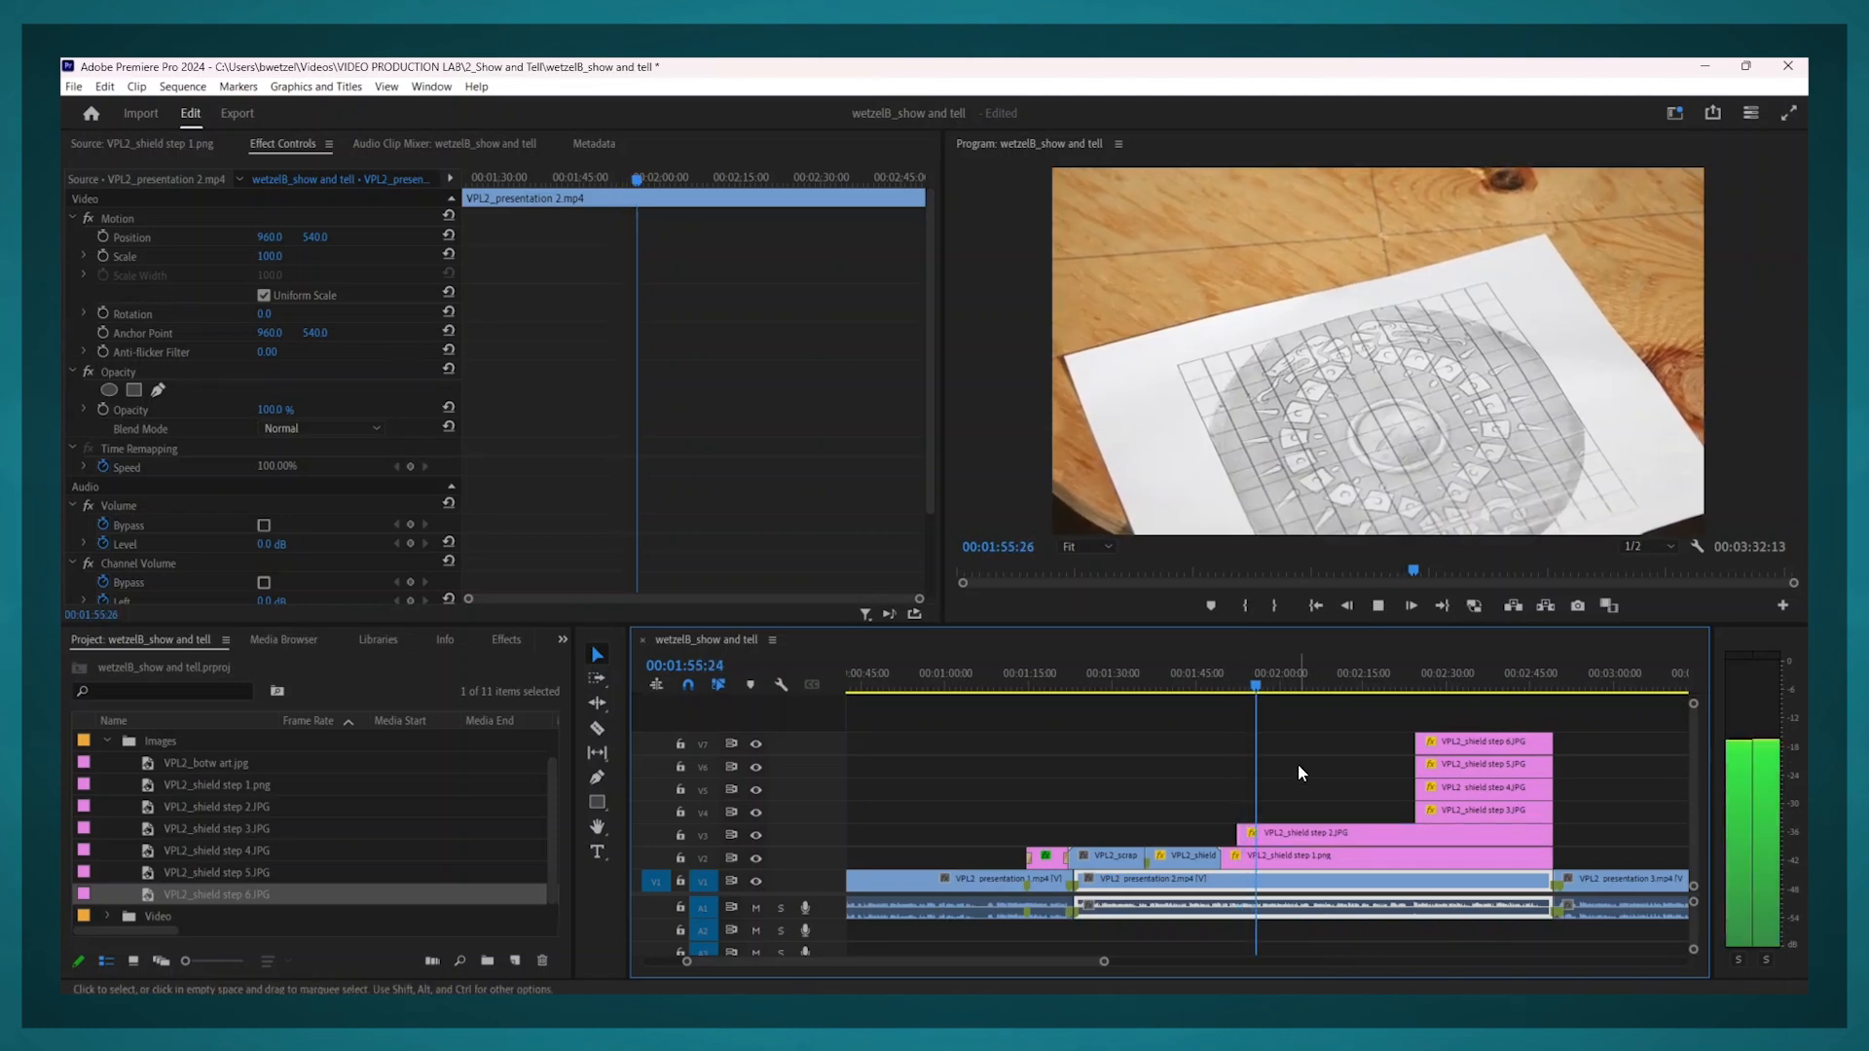
key(space)
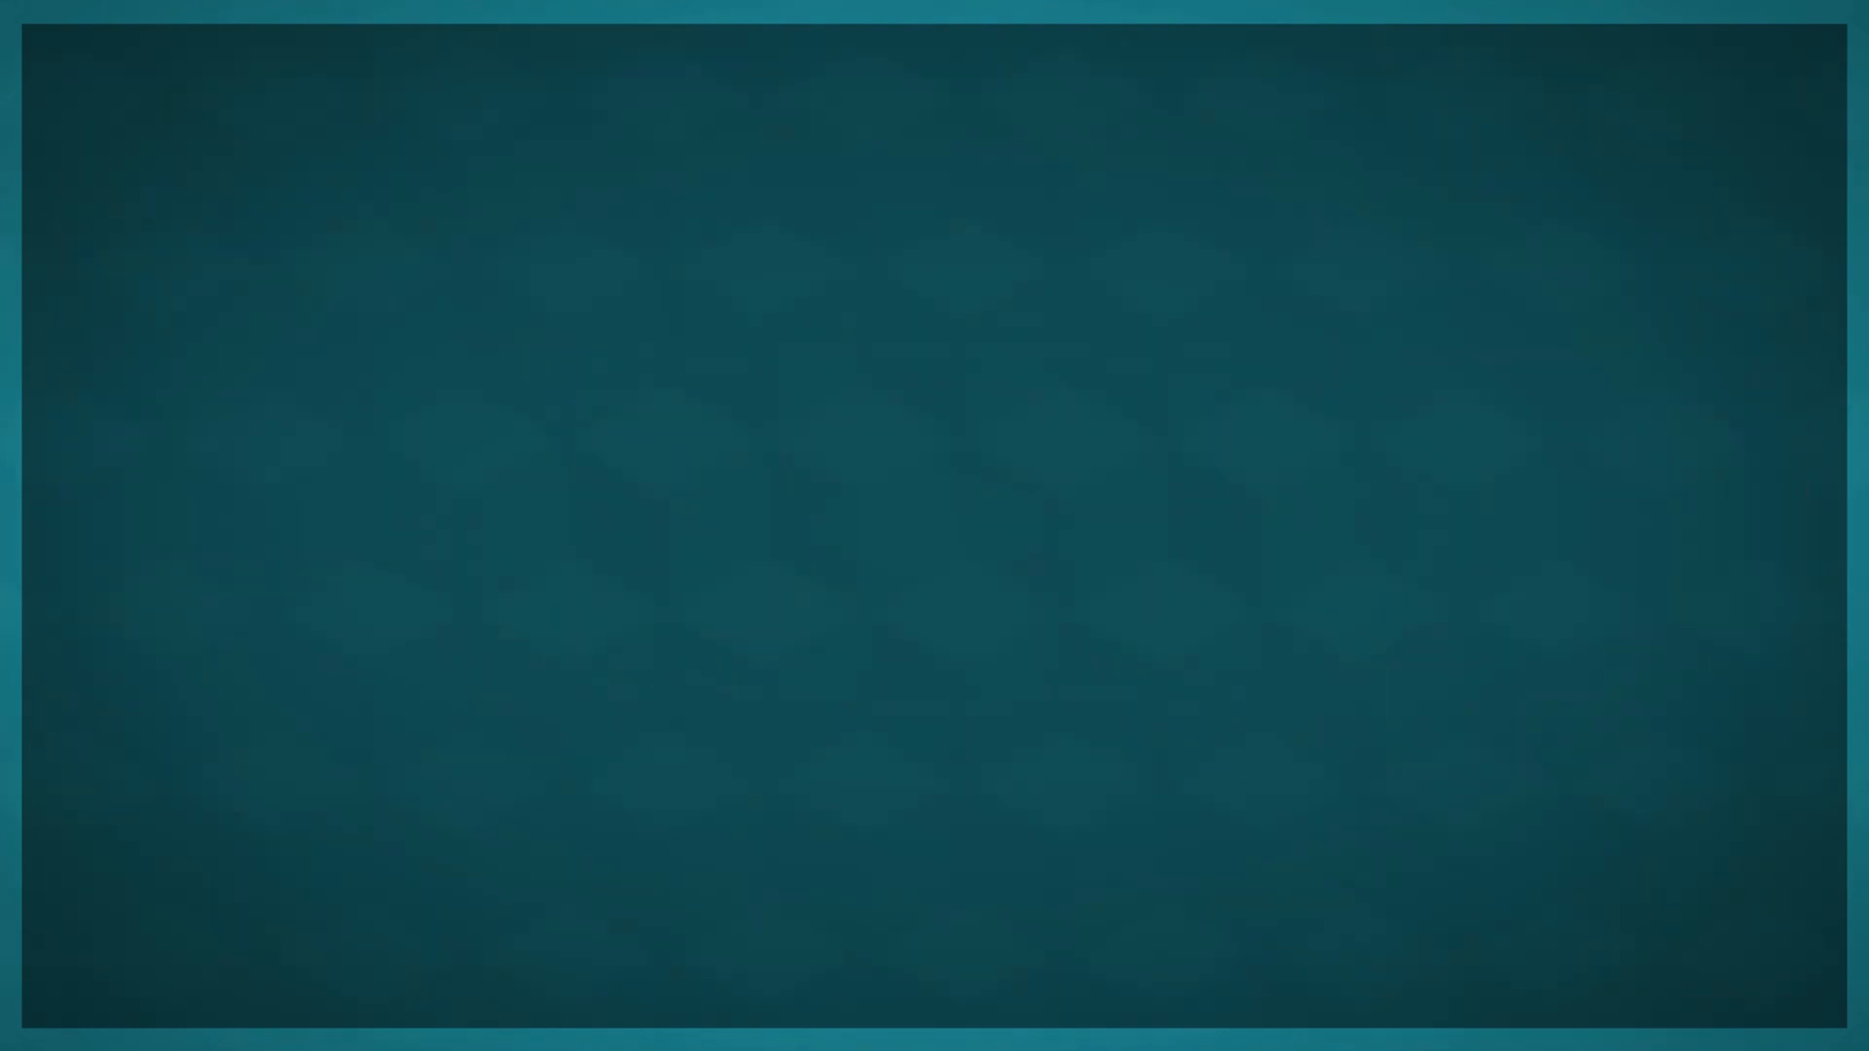